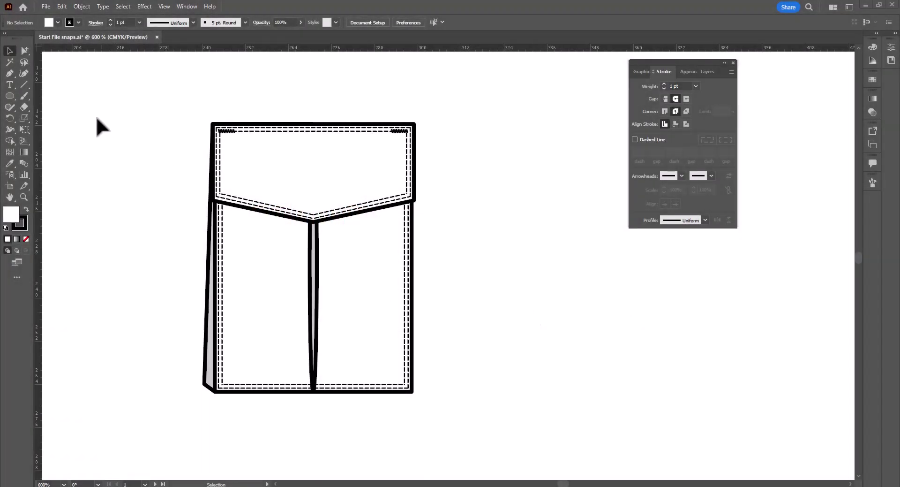
# Draw a 6 pt circle beside the pocket and thin its stroke to 0.5 pt
pyautogui.click(10, 95)
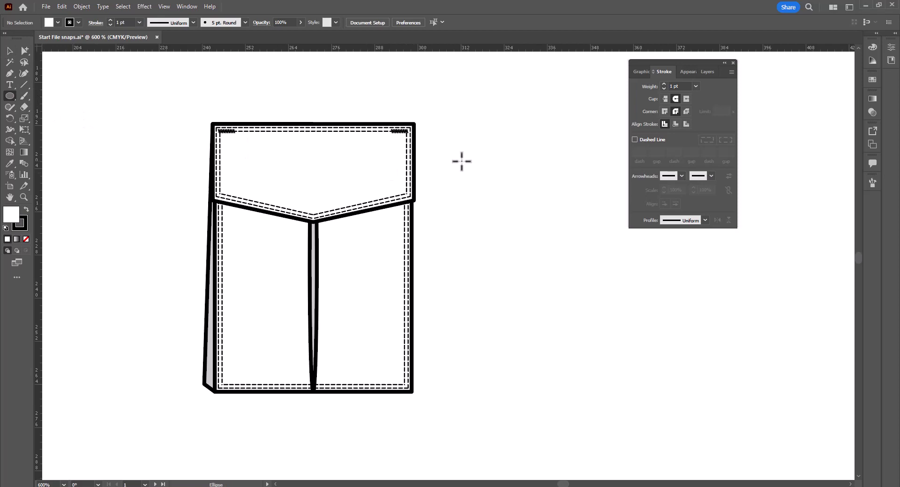
pyautogui.click(462, 161)
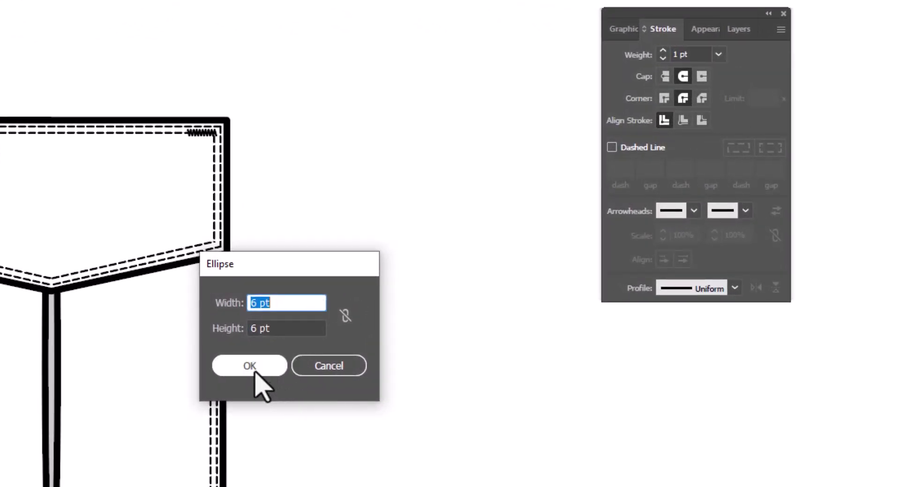
pyautogui.click(255, 369)
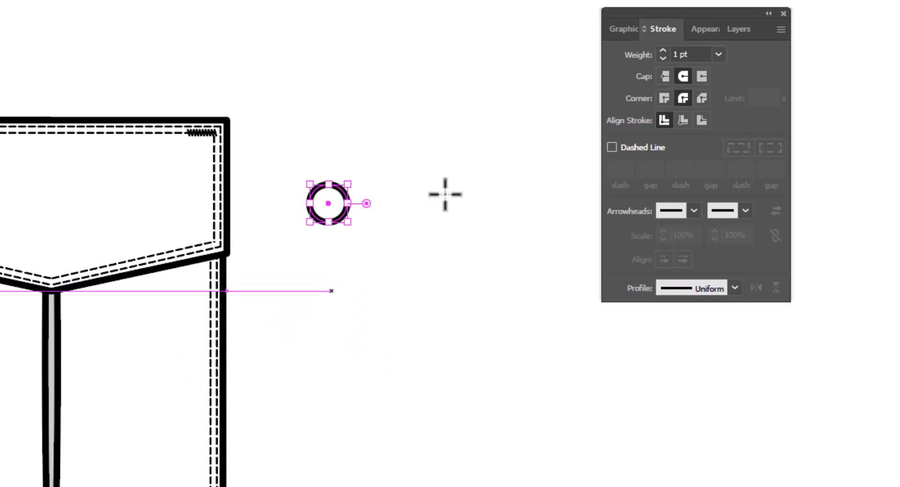
pyautogui.click(718, 54)
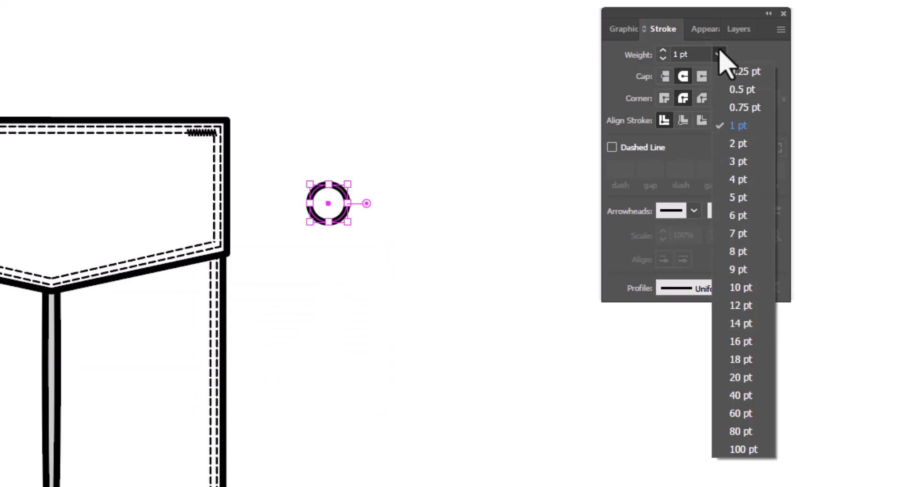
pyautogui.click(742, 90)
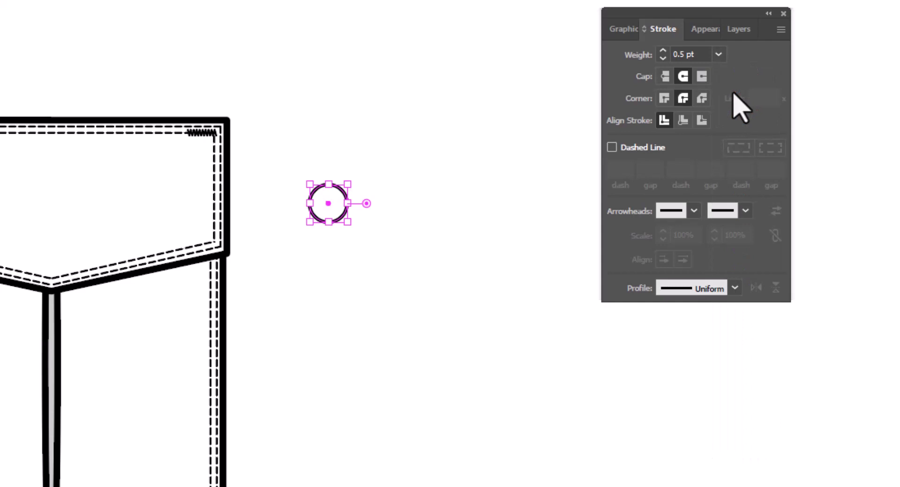
pyautogui.click(876, 92)
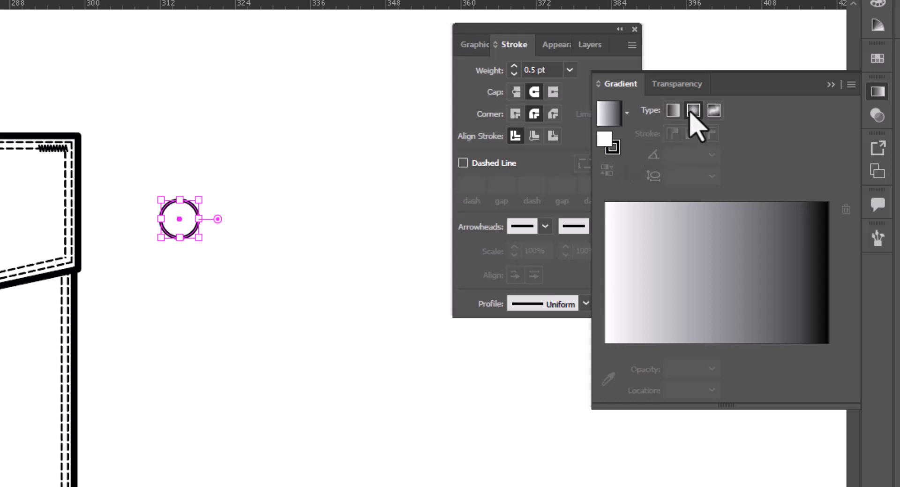
# Give the circle a radial white-to-black gradient with its midpoint moved to 67.3285%
pyautogui.click(693, 111)
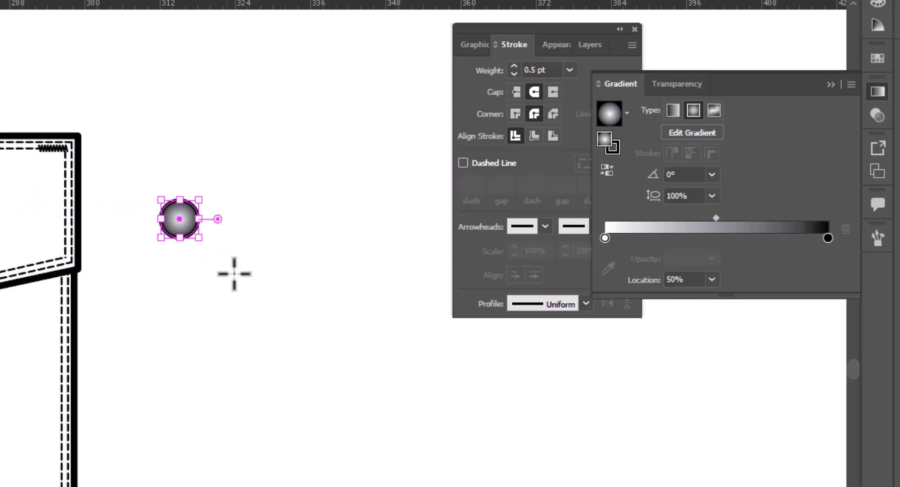
pyautogui.press('v')
pyautogui.click(229, 273)
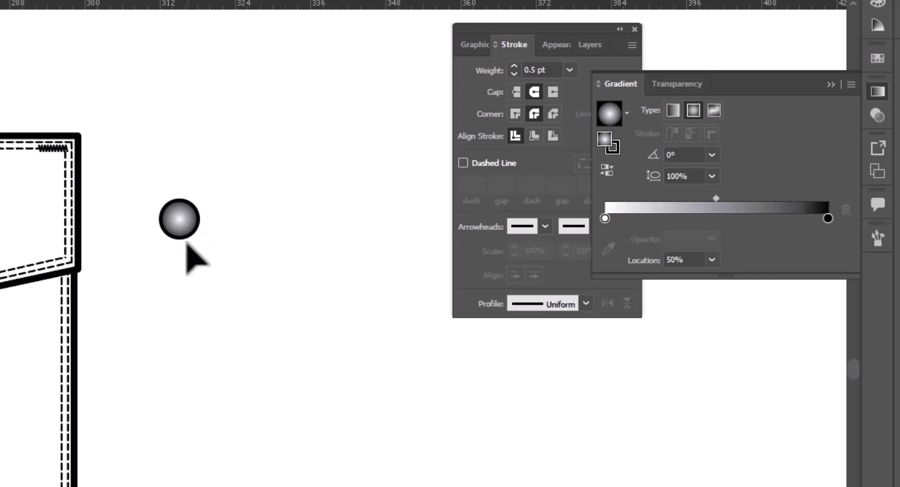
pyautogui.click(184, 243)
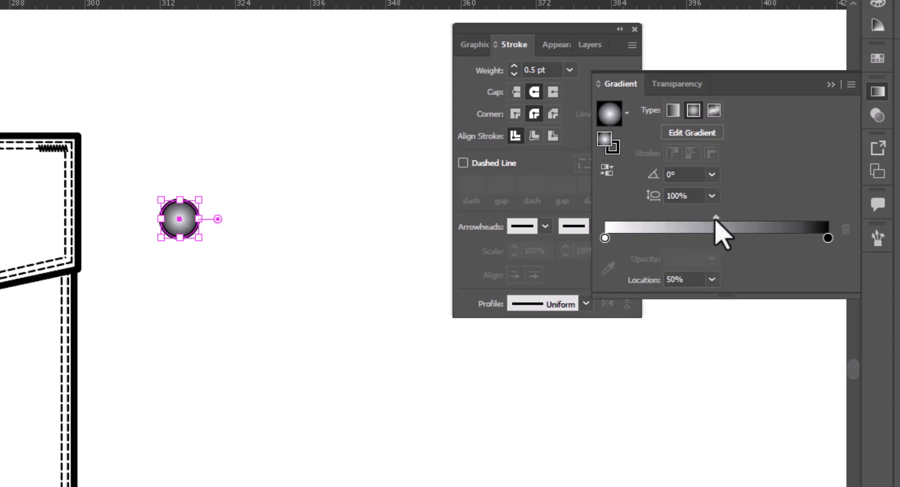
pyautogui.moveTo(716, 217); pyautogui.dragTo(750, 217)
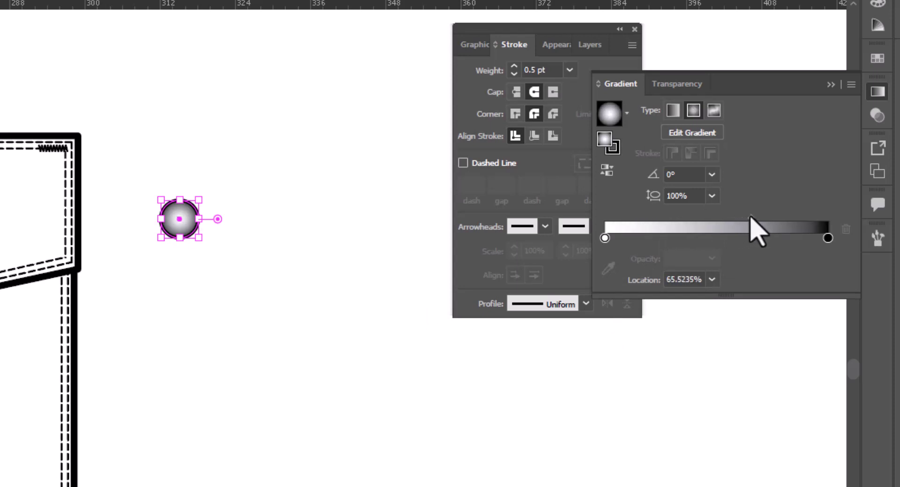
pyautogui.moveTo(751, 217); pyautogui.dragTo(755, 217)
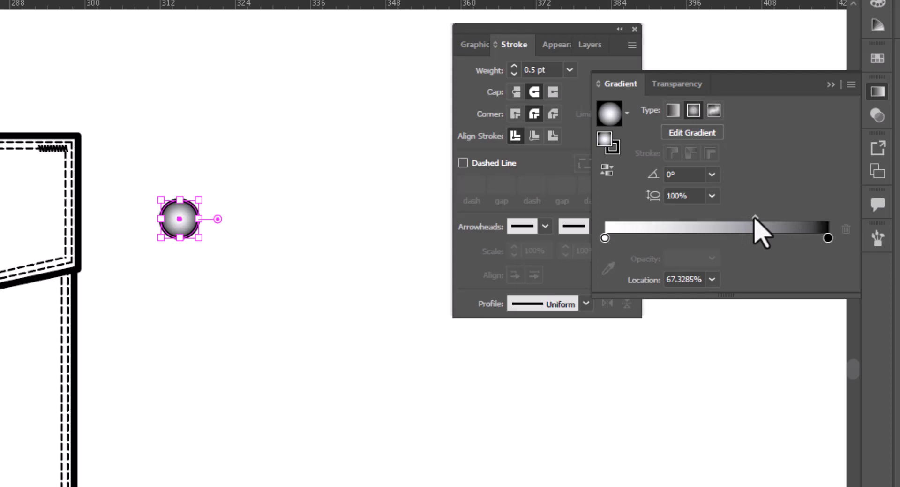
pyautogui.click(249, 338)
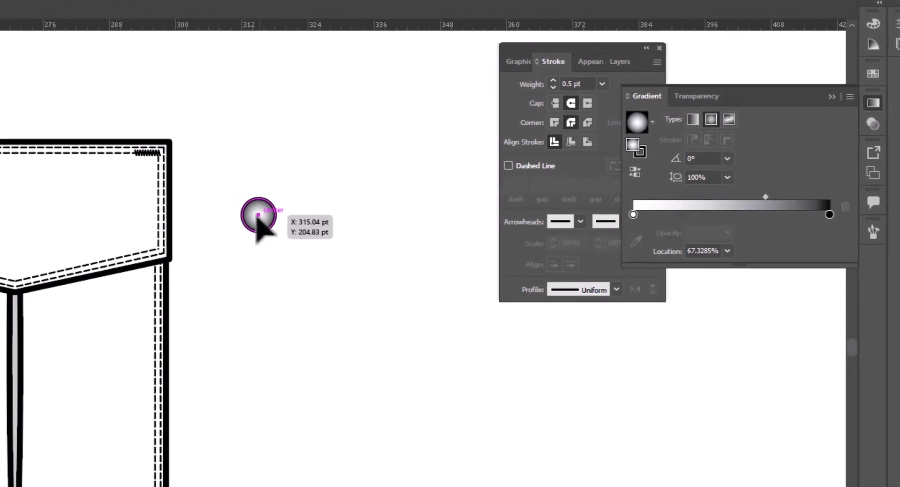
# Position the gradient snap on the flap's left corner, with a copy on the right corner
pyautogui.moveTo(258, 225); pyautogui.dragTo(287, 234)
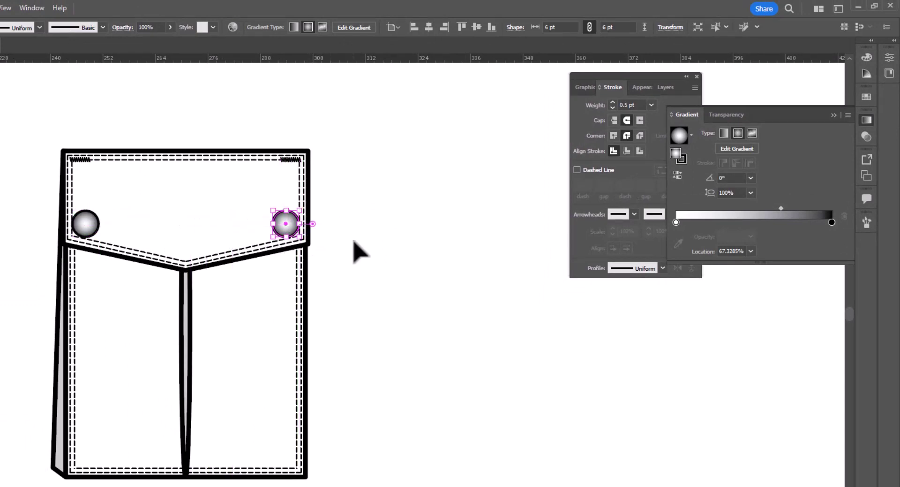
pyautogui.click(365, 281)
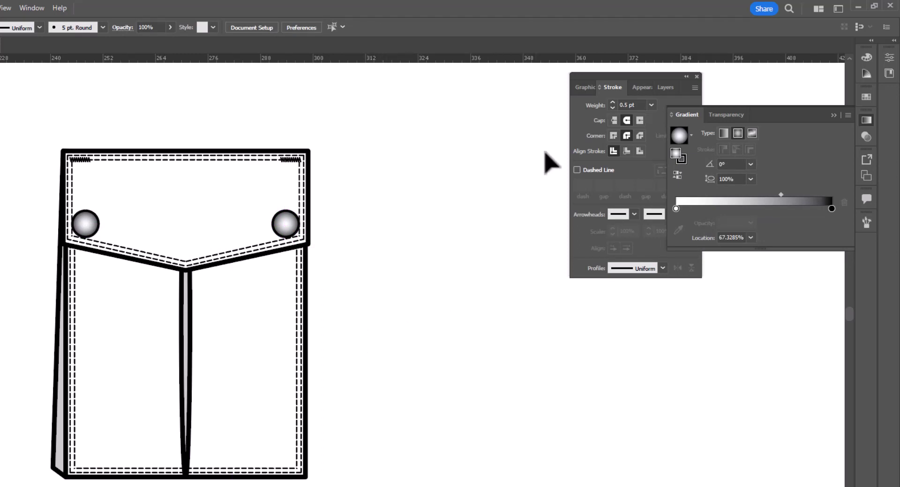
# Show the OPEN pocket layer and hide the red placement markers
pyautogui.click(668, 87)
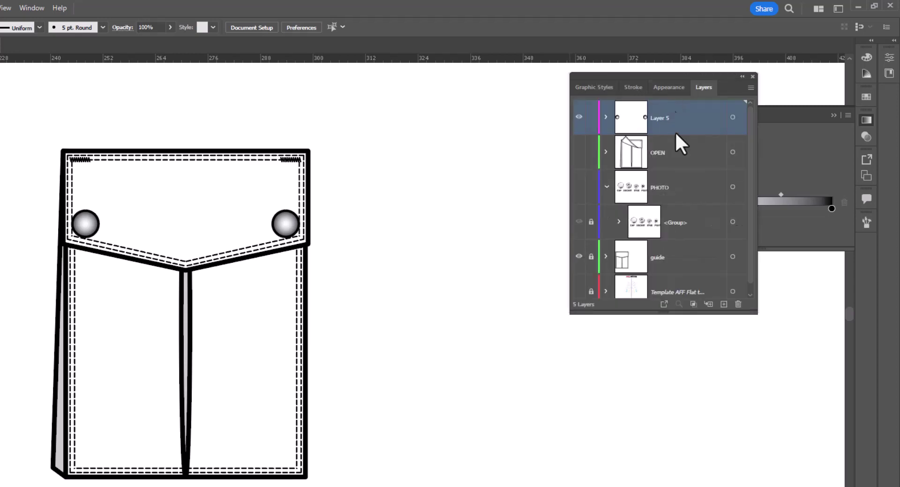
pyautogui.click(579, 151)
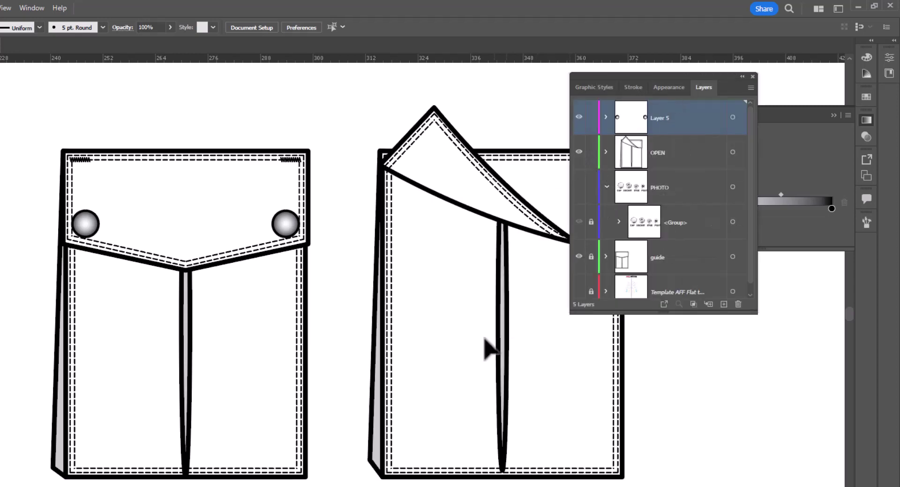
pyautogui.moveTo(488, 348)
pyautogui.mouseDown()
pyautogui.moveTo(462, 358)
pyautogui.moveTo(291, 350)
pyautogui.mouseUp()
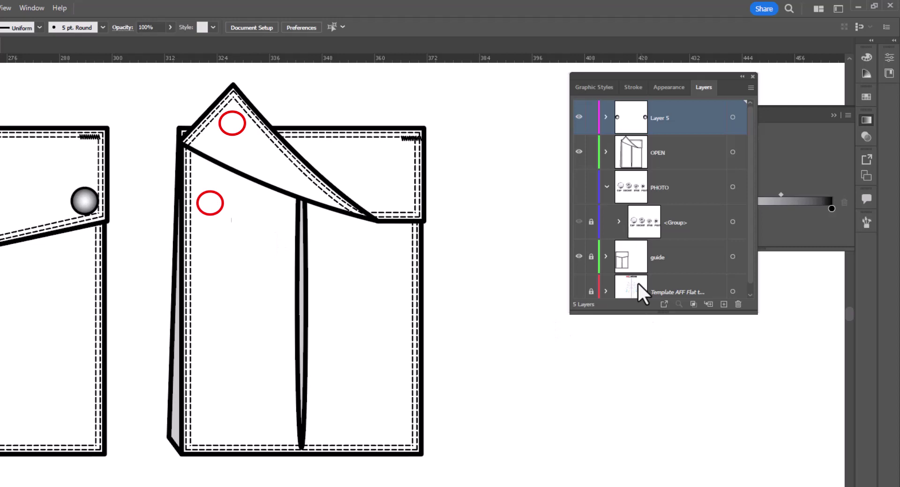
pyautogui.click(580, 222)
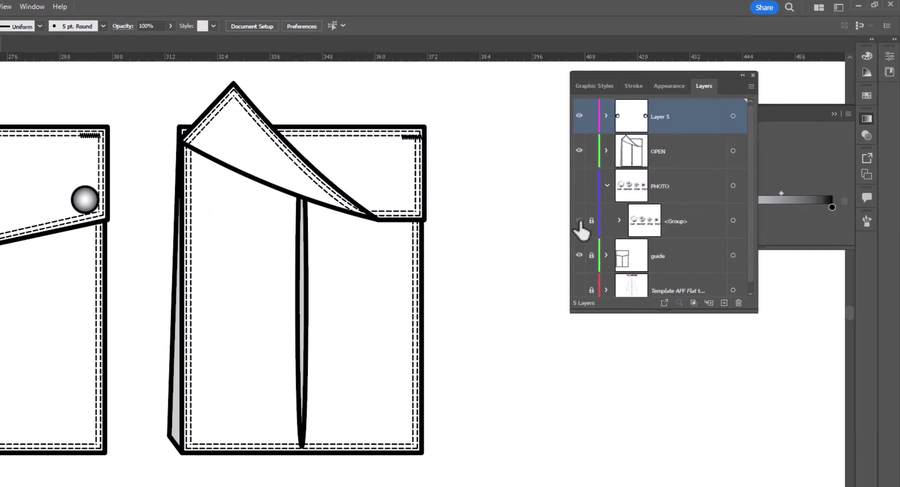
# Turn on the PHOTO layer and center the cap, socket, stud and post photos in view
pyautogui.click(586, 158)
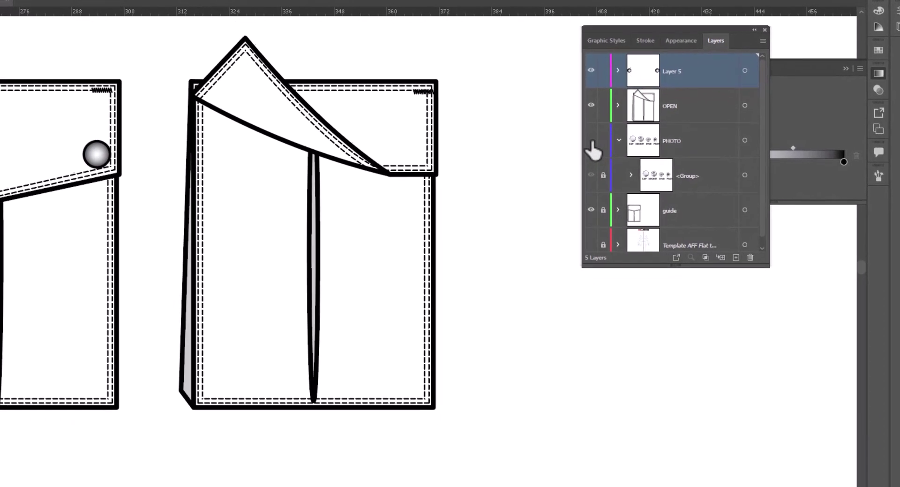
pyautogui.moveTo(459, 311); pyautogui.dragTo(402, 322)
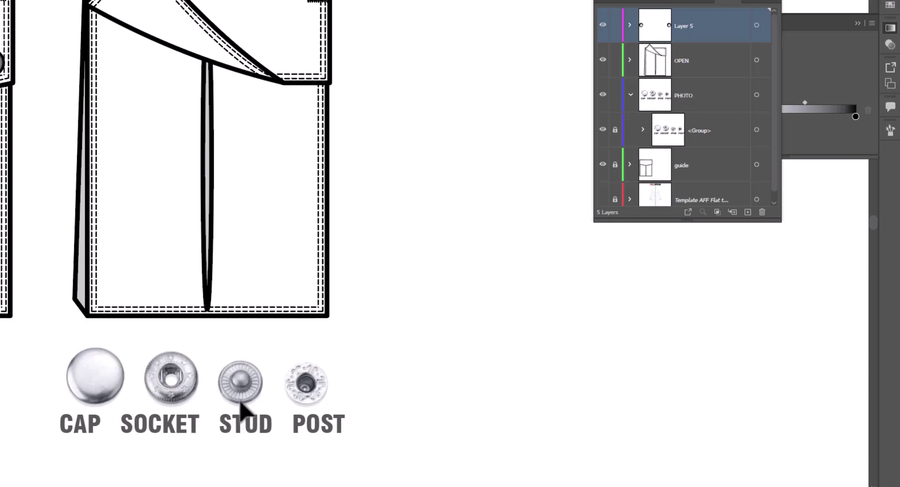
pyautogui.moveTo(356, 195); pyautogui.dragTo(337, 205)
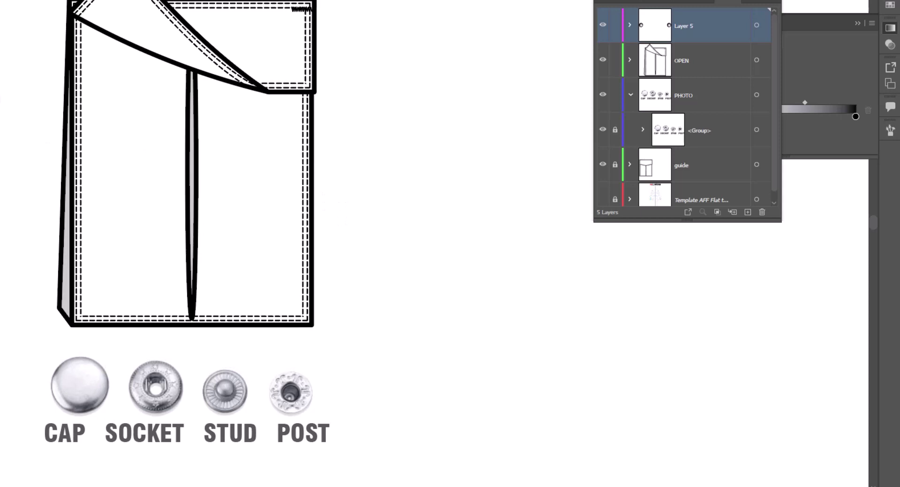
# Move a gradient snap beside the open pocket and duplicate it directly below
pyautogui.moveTo(78, 70); pyautogui.dragTo(387, 65)
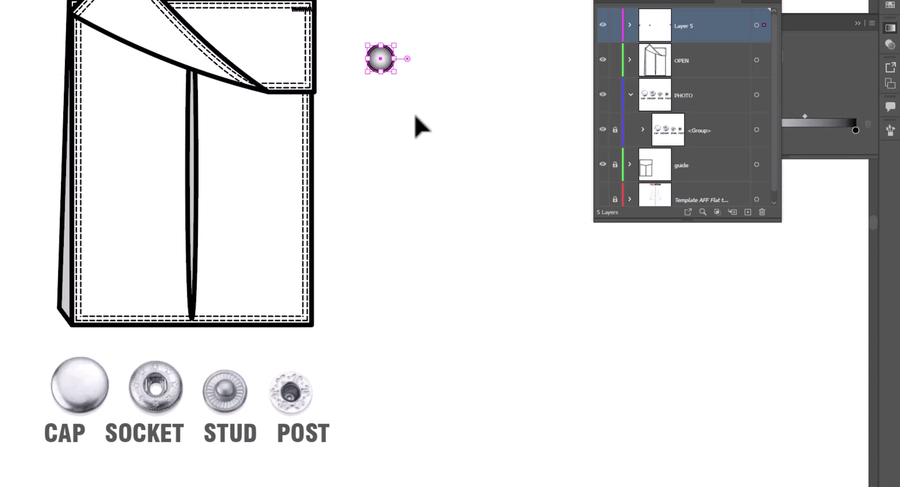
pyautogui.click(404, 134)
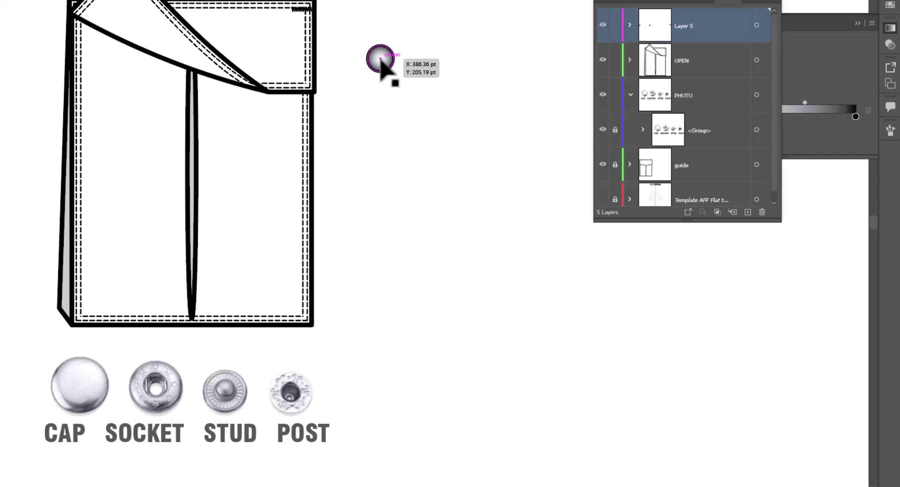
pyautogui.moveTo(381, 60); pyautogui.dragTo(381, 104)
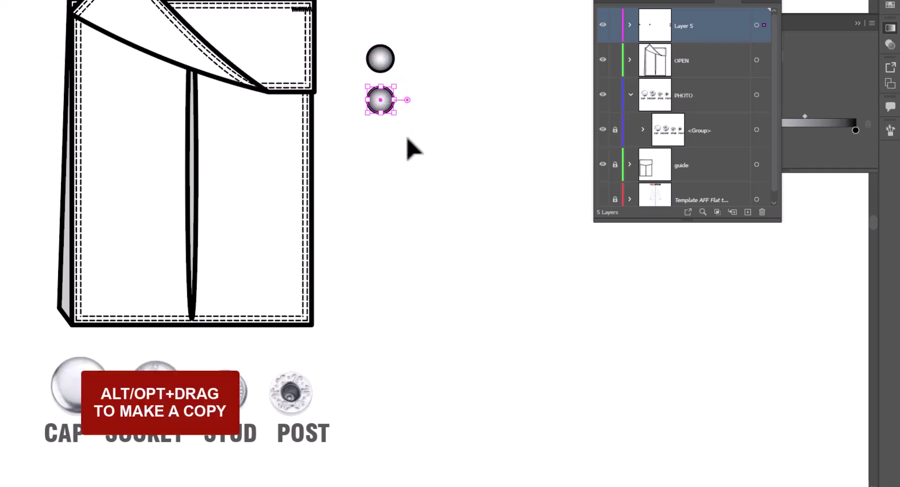
# Add a 50% uniformly scaled copy inside the lower snap and select both circles
pyautogui.click(408, 145)
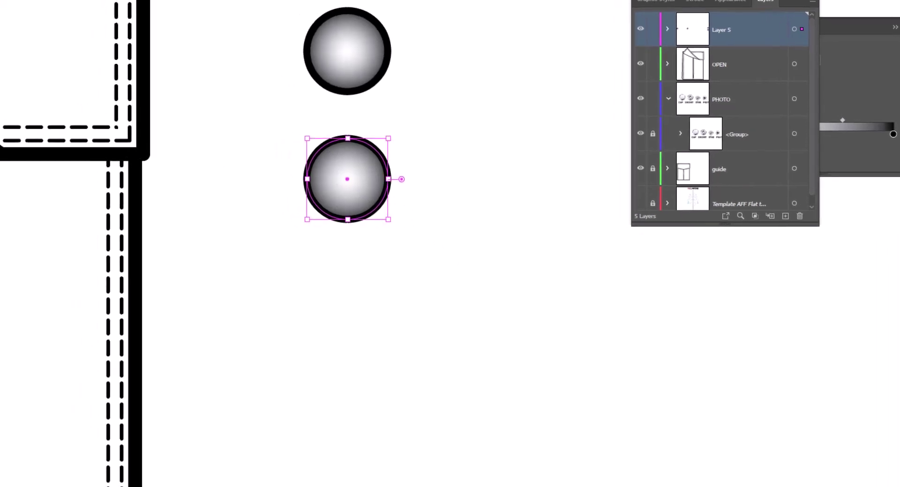
pyautogui.doubleClick(28, 69)
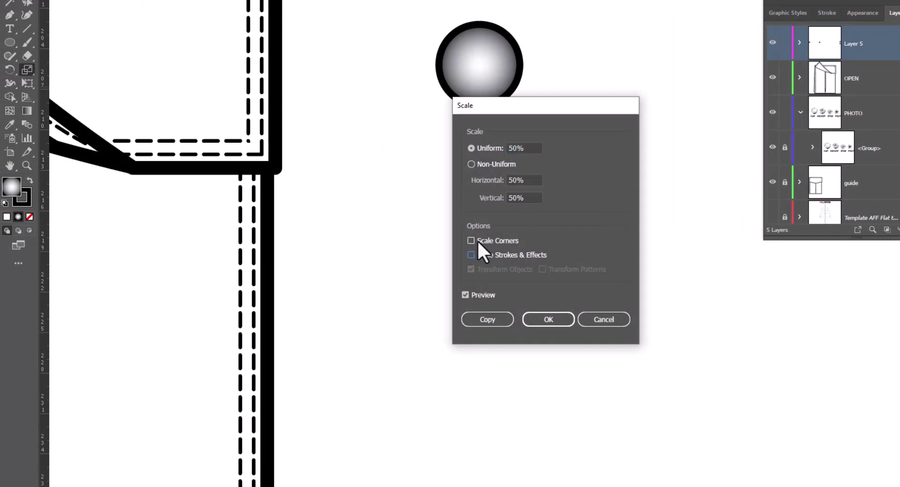
pyautogui.click(488, 320)
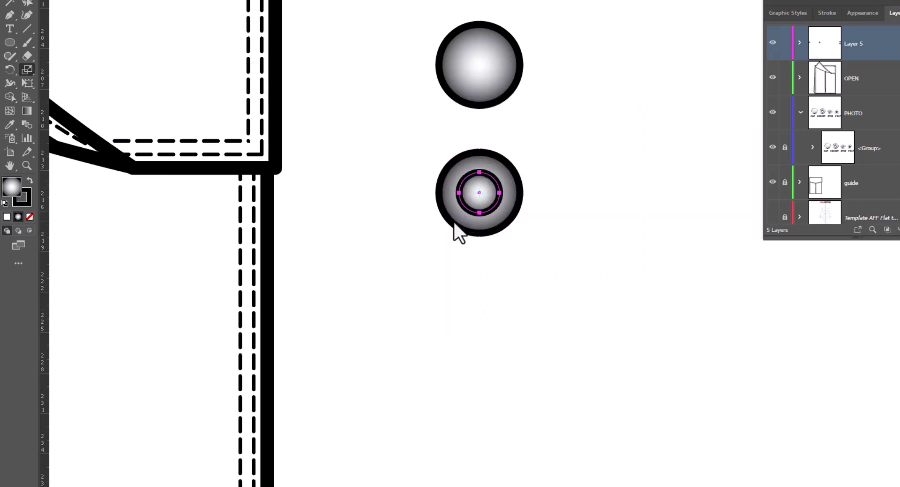
pyautogui.press('v')
pyautogui.moveTo(410, 178); pyautogui.dragTo(520, 227)
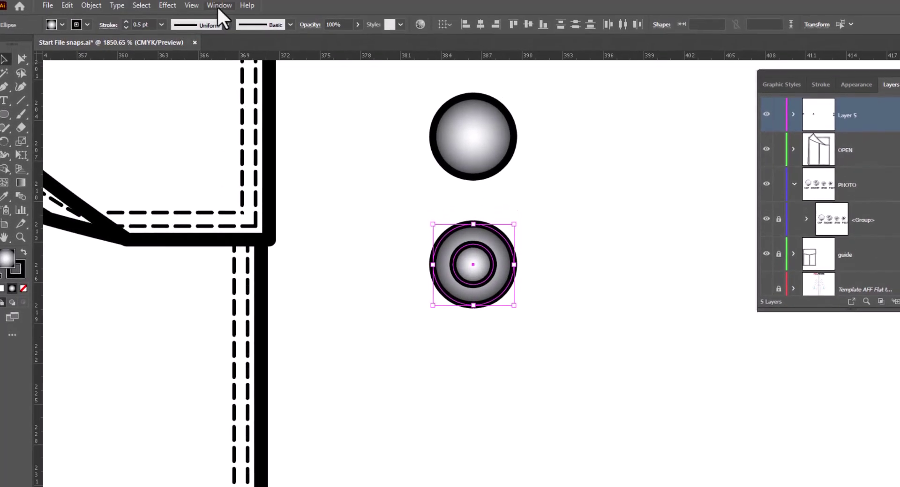
# Apply Pathfinder Exclude to punch the inner circle out of the lower snap
pyautogui.click(217, 6)
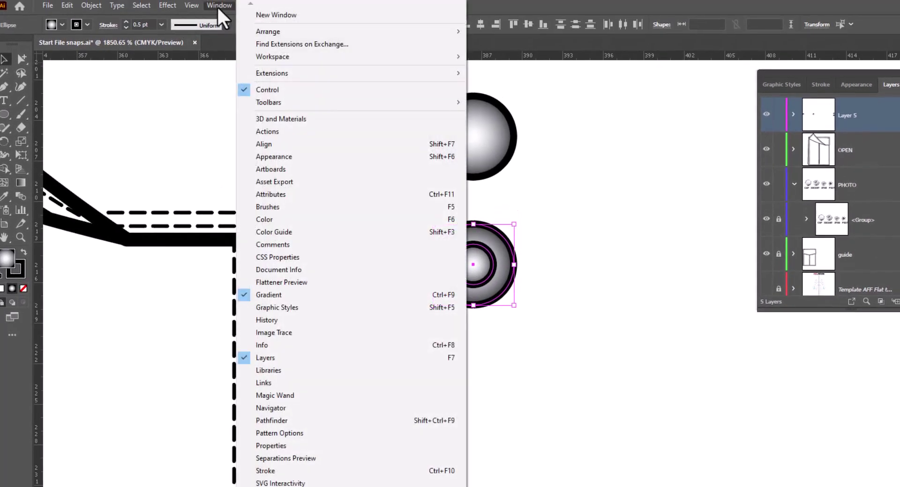
pyautogui.click(294, 421)
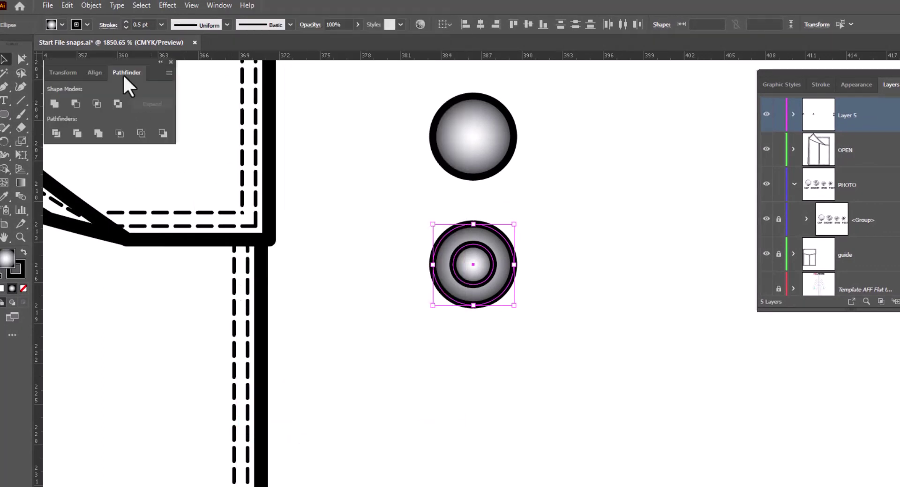
pyautogui.moveTo(118, 62); pyautogui.dragTo(674, 81)
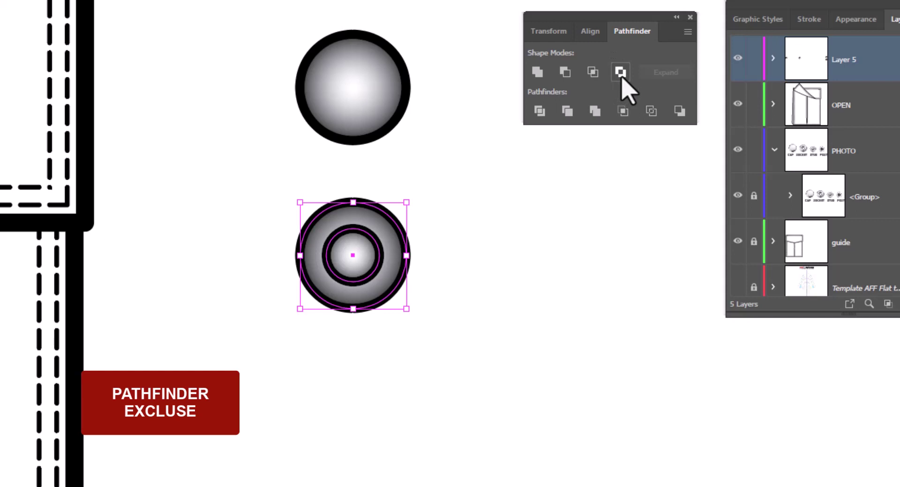
pyautogui.click(621, 71)
pyautogui.click(549, 237)
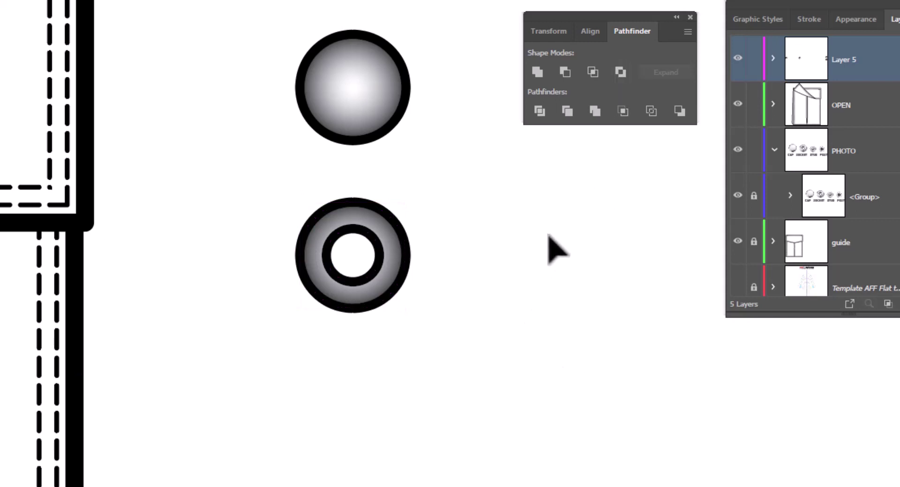
# Draw a vertical line from the top to the bottom of the ring's hole
pyautogui.press('p')
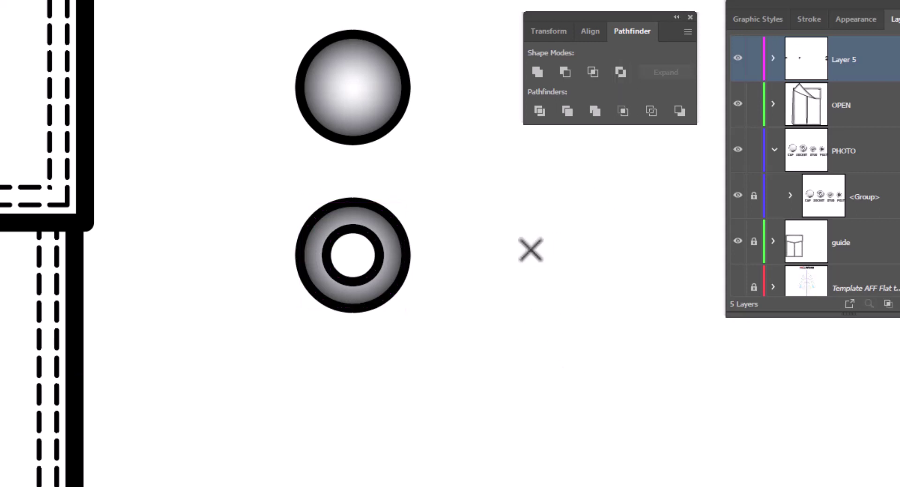
pyautogui.click(367, 222)
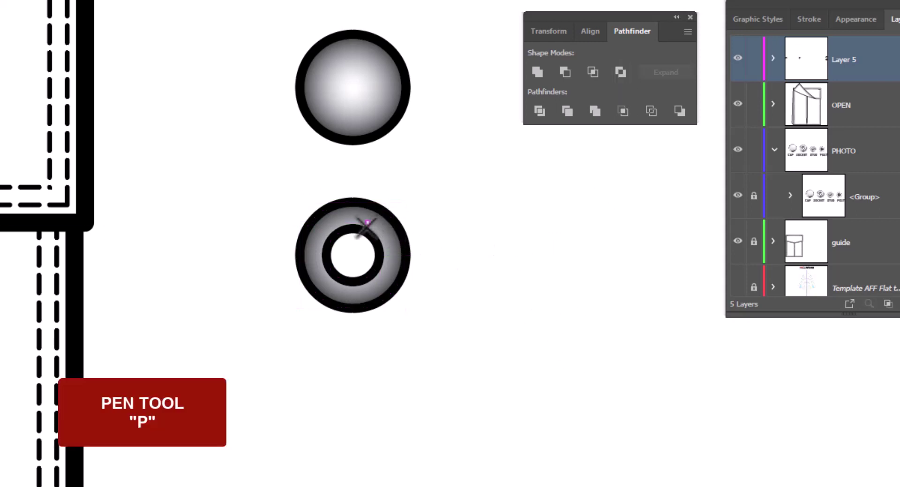
pyautogui.click(367, 292)
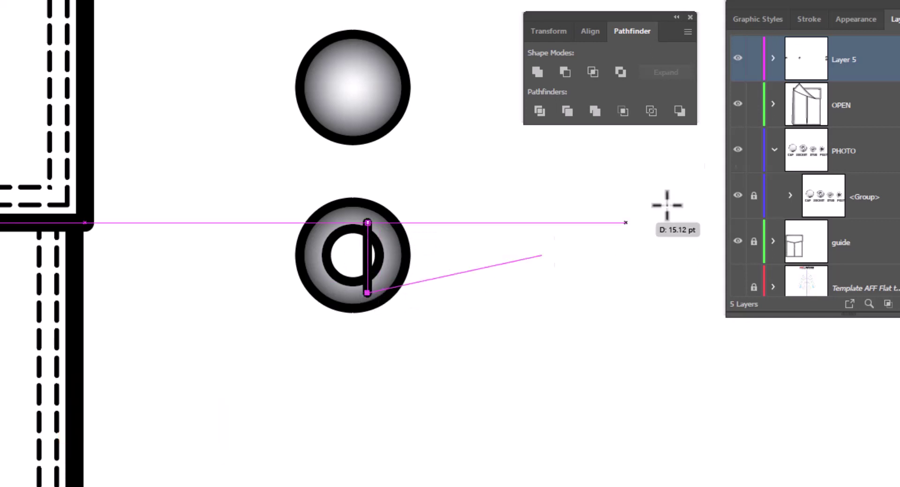
pyautogui.click(811, 19)
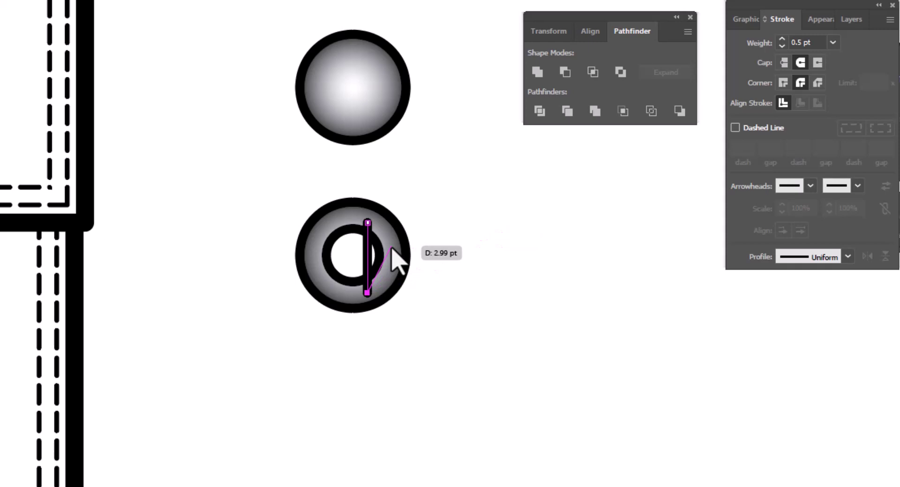
pyautogui.press('Escape')
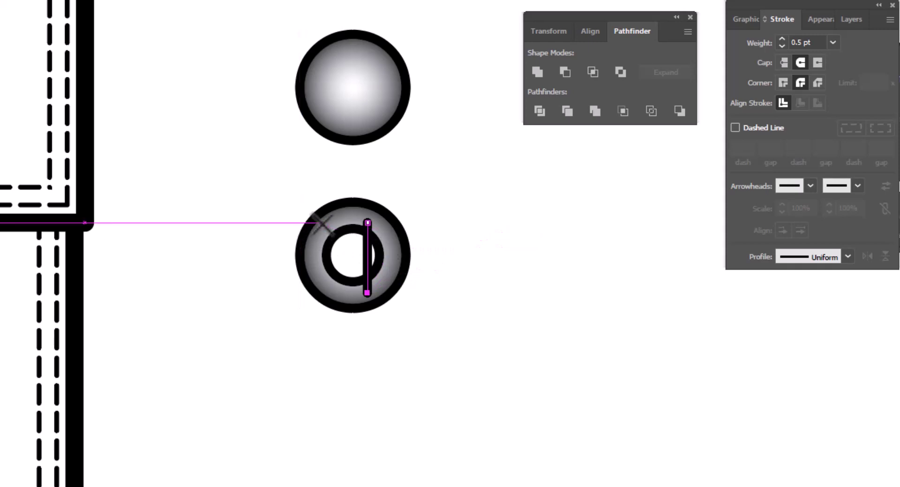
# Draw a second vertical line to its left and group the two lines
pyautogui.click(336, 222)
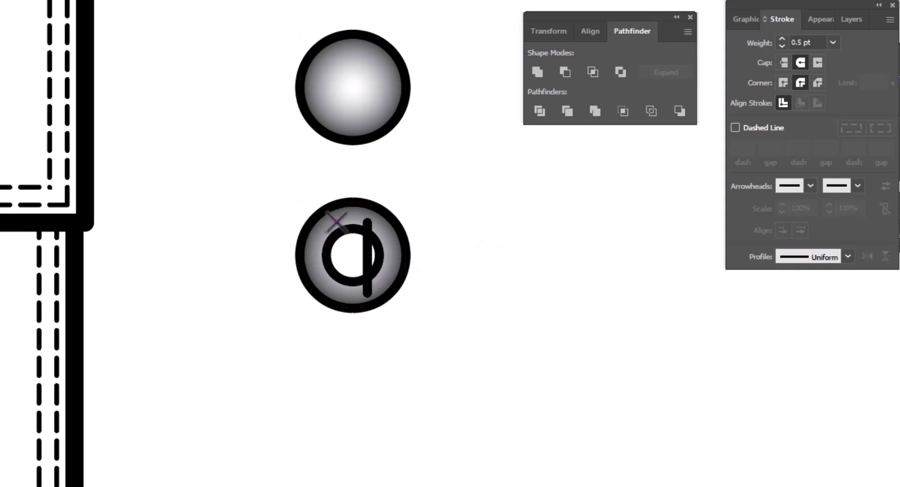
pyautogui.click(336, 290)
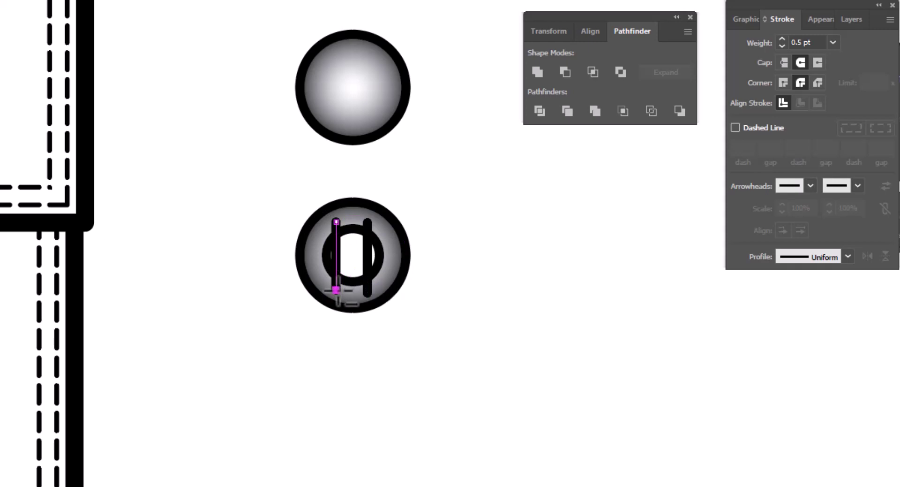
pyautogui.press('v')
pyautogui.keyDown('shift'); pyautogui.click(368, 263); pyautogui.keyUp('shift')
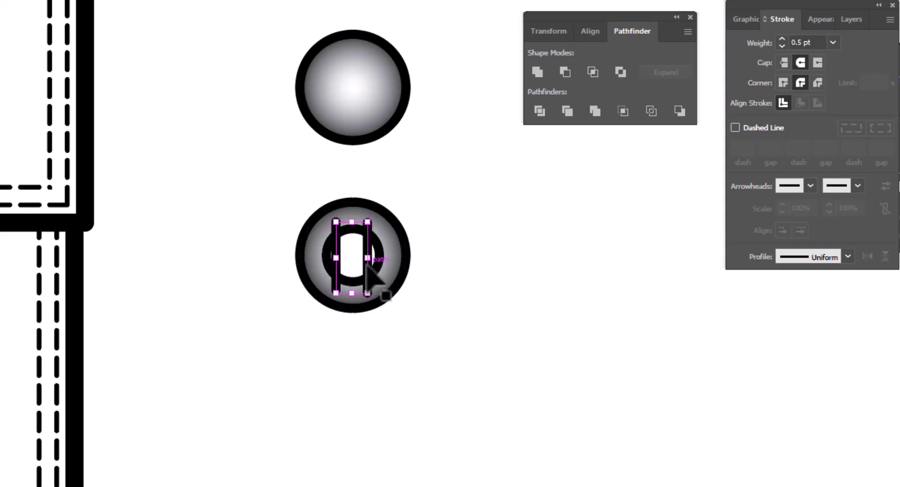
pyautogui.rightClick(366, 265)
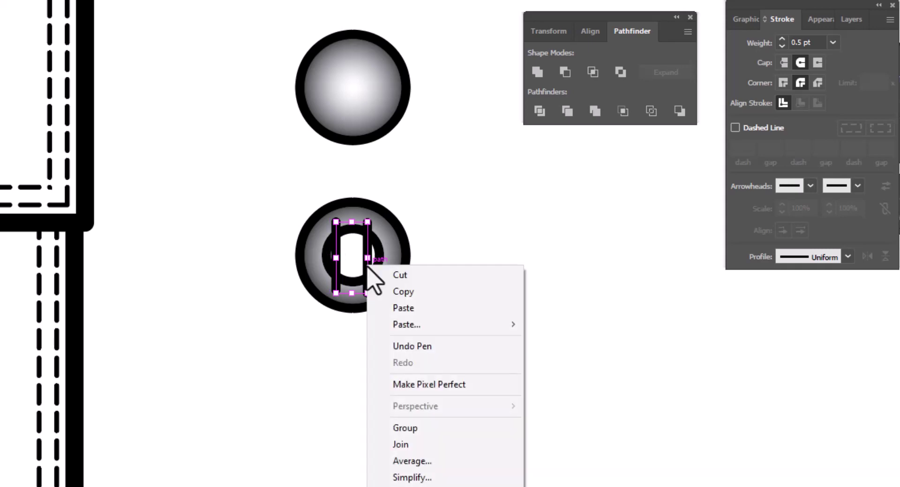
pyautogui.click(421, 428)
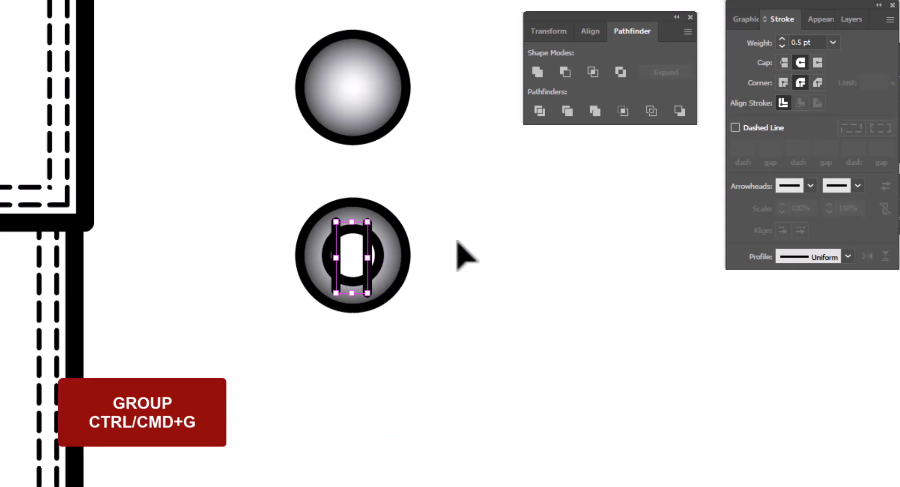
# Send the line group to the back, behind the ring
pyautogui.rightClick(459, 234)
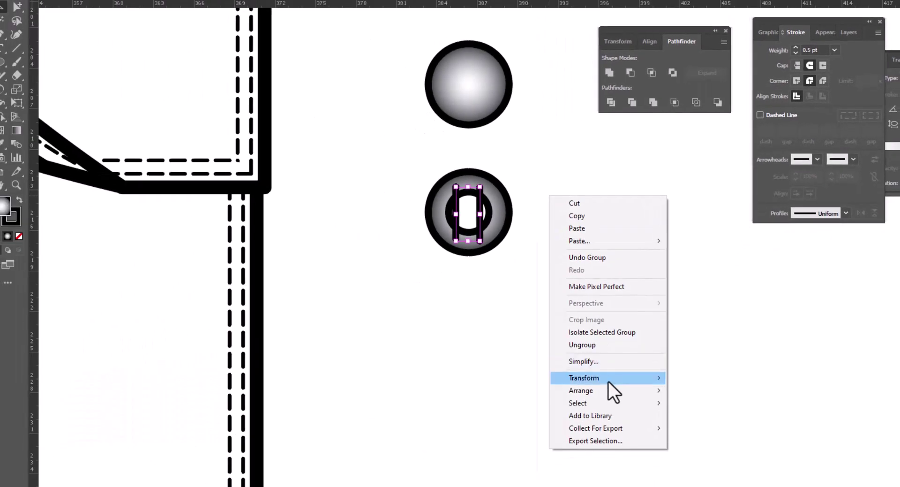
pyautogui.moveTo(609, 389)
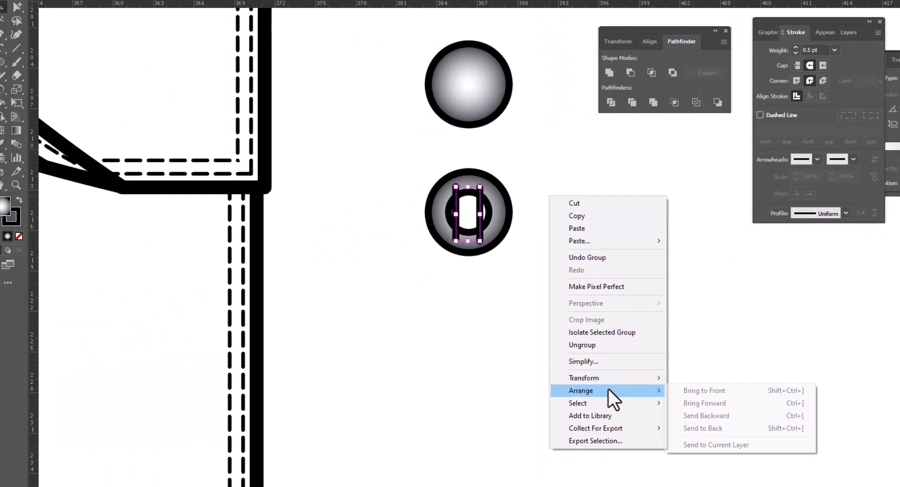
pyautogui.click(719, 427)
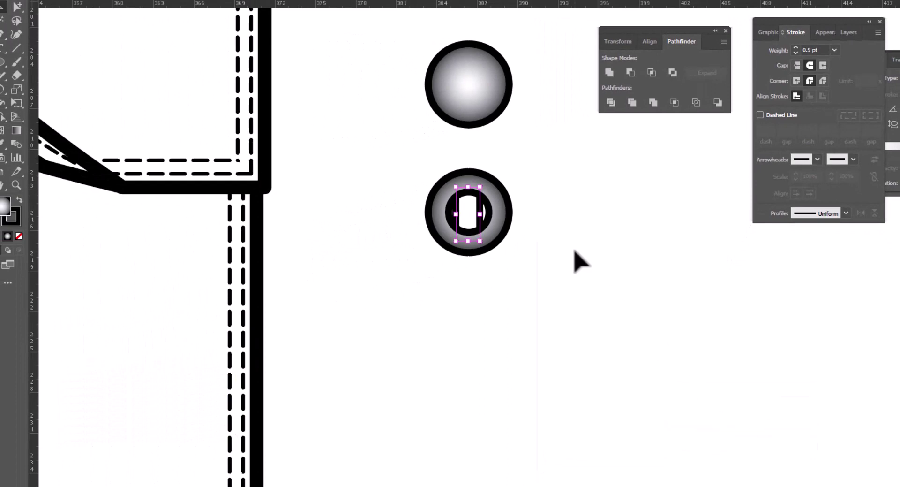
pyautogui.click(413, 181)
# Align the lines and ring to horizontal and vertical centres
pyautogui.moveTo(391, 171); pyautogui.dragTo(547, 270)
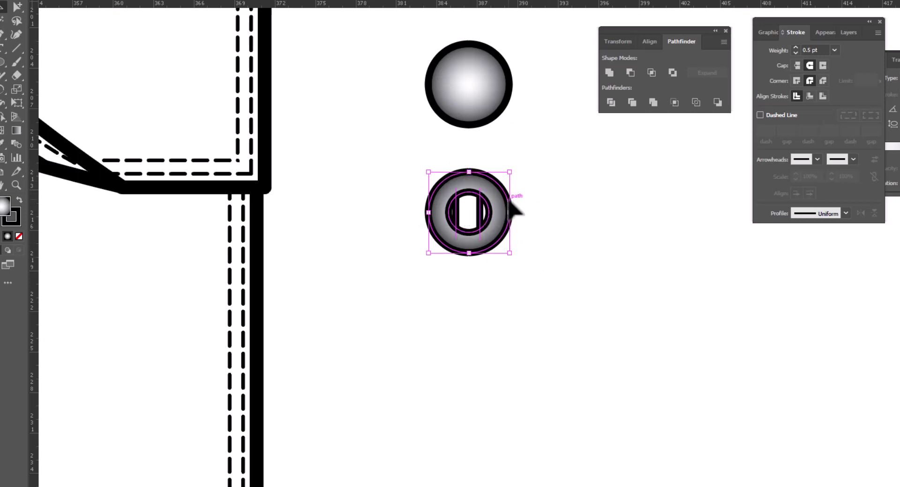
pyautogui.click(649, 41)
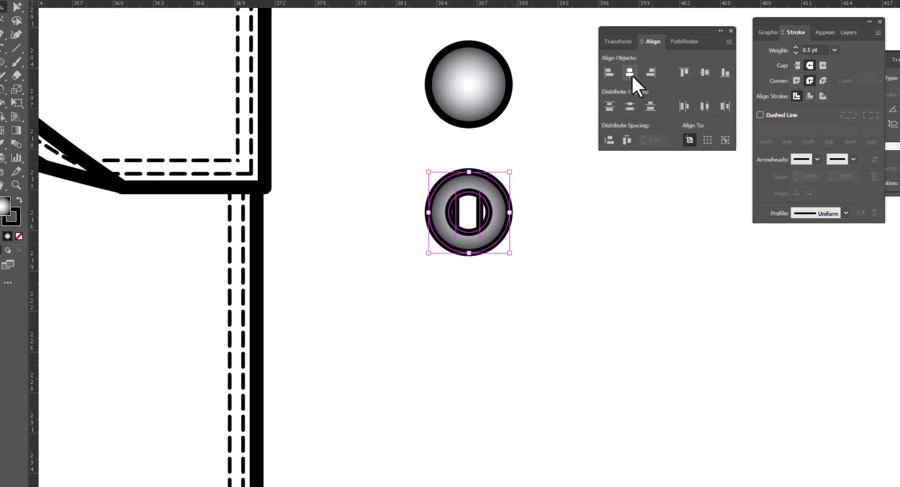
pyautogui.click(630, 72)
pyautogui.click(705, 73)
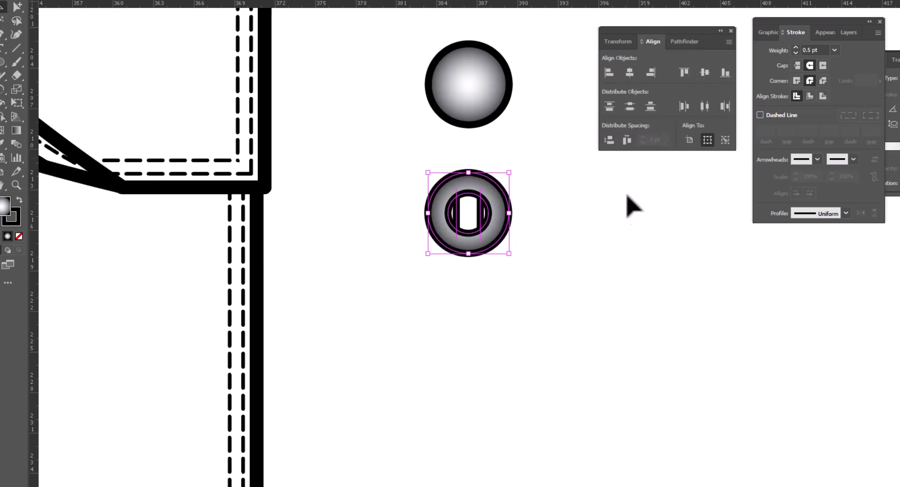
pyautogui.click(583, 218)
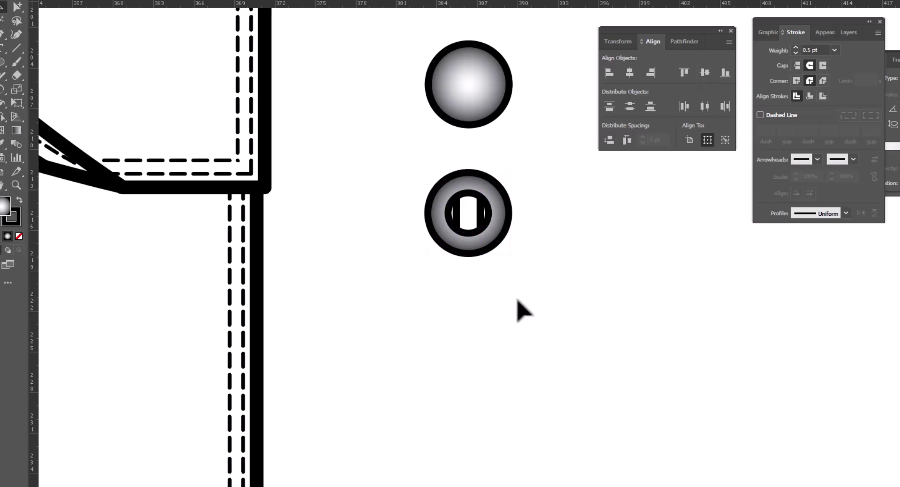
# Set all the lower snap's strokes to 0.25 pt and group its parts
pyautogui.moveTo(395, 171); pyautogui.dragTo(544, 264)
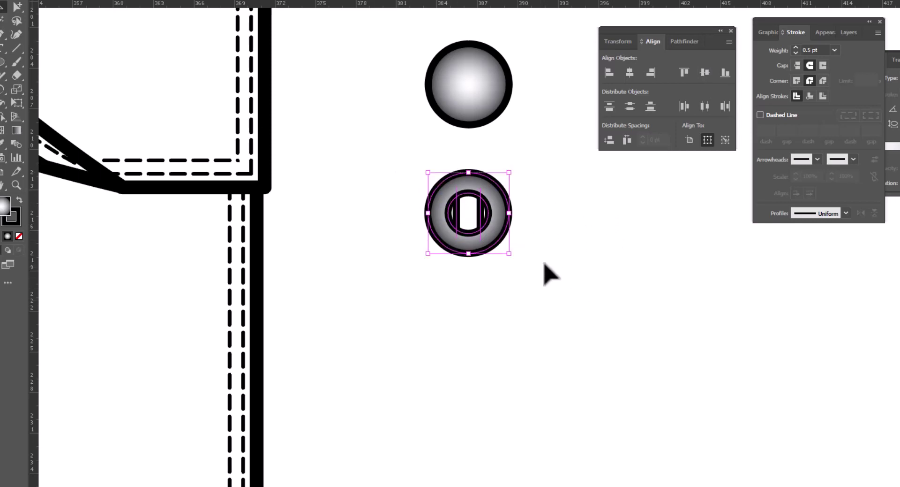
pyautogui.click(835, 50)
pyautogui.click(839, 61)
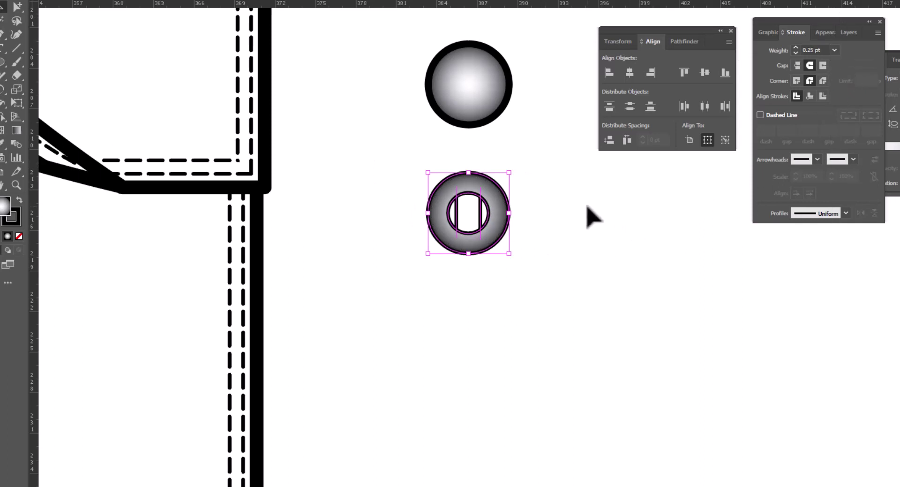
pyautogui.rightClick(533, 189)
pyautogui.click(598, 327)
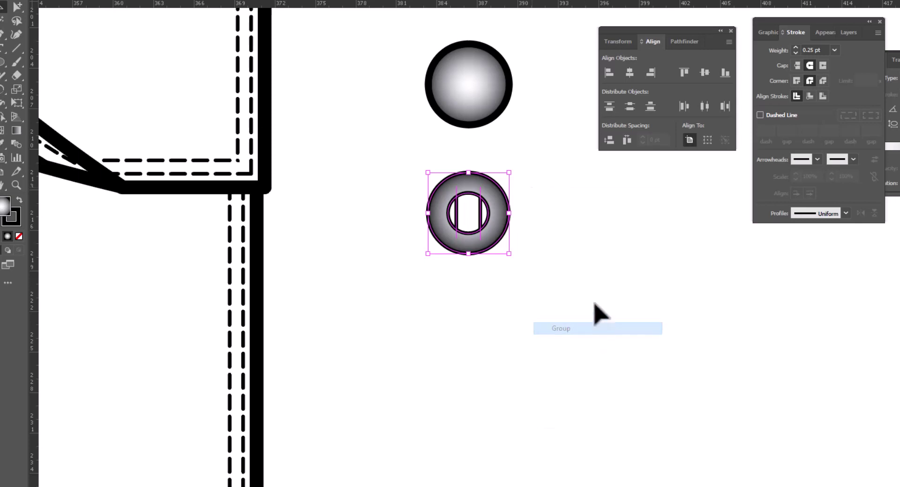
pyautogui.click(586, 257)
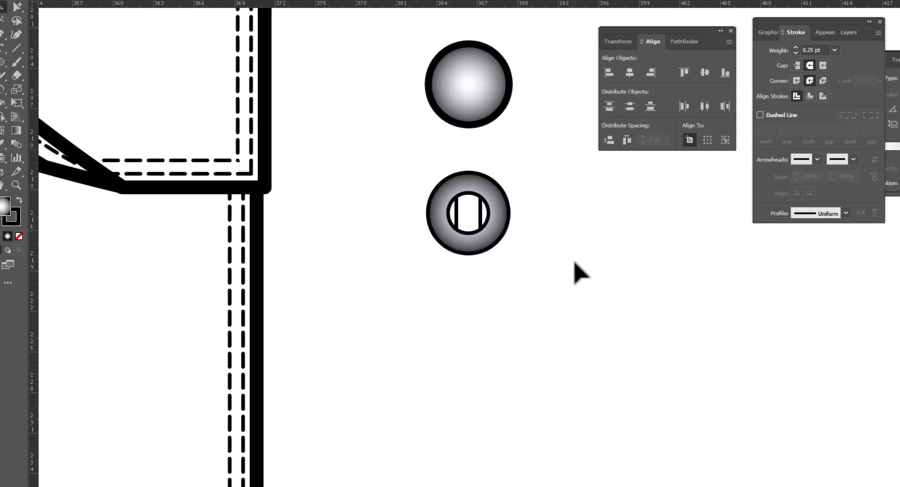
pyautogui.hscroll(2, 281, 154)
pyautogui.scroll(-1, 281, 155)
# Draw a new 5 pt circle and zoom in on it
pyautogui.click(2, 61)
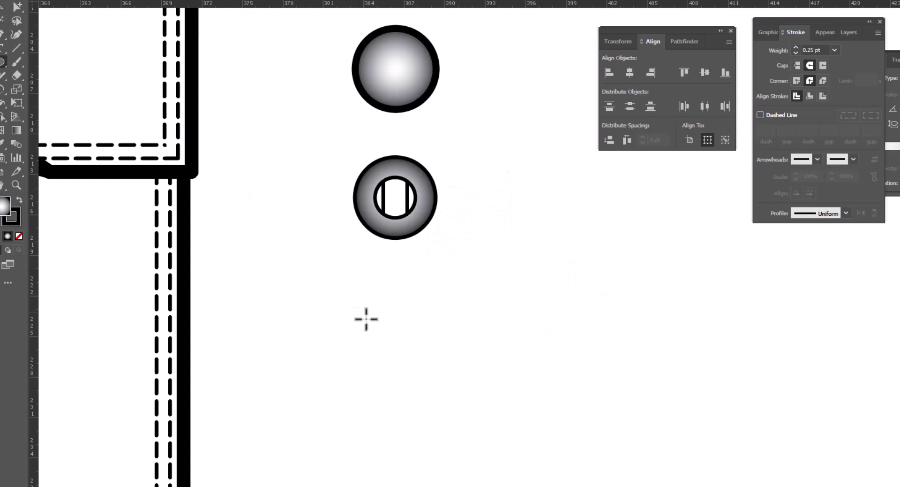
pyautogui.click(393, 321)
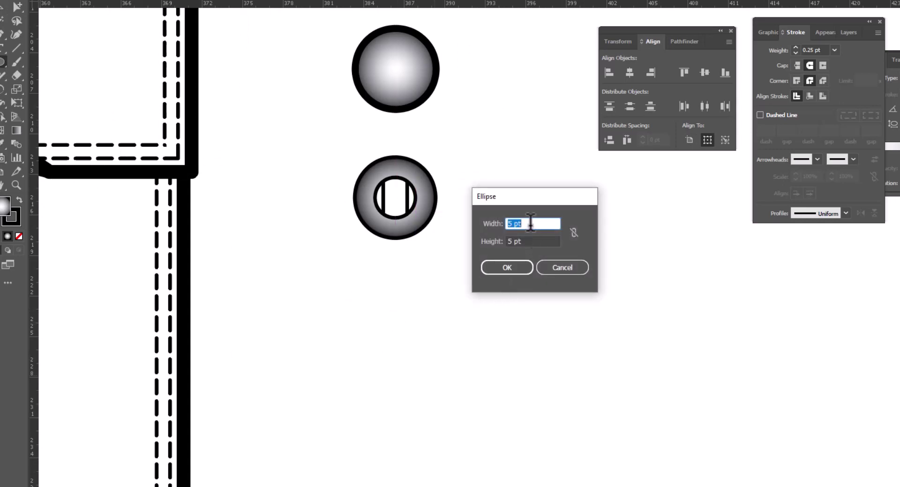
pyautogui.click(521, 271)
pyautogui.press('z')
pyautogui.click(431, 355)
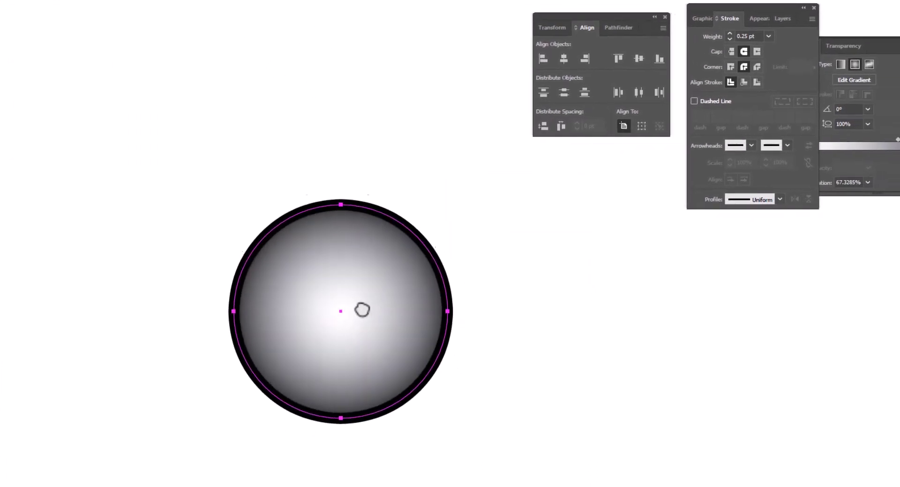
pyautogui.scroll(-2, 425, 321)
# Draw a vertical line through the circle from top to bottom, with no fill
pyautogui.press('p')
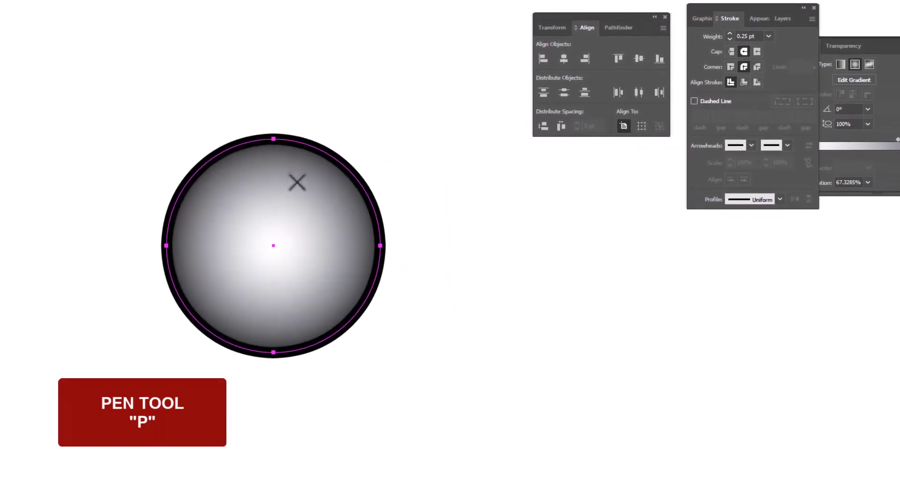
pyautogui.click(274, 149)
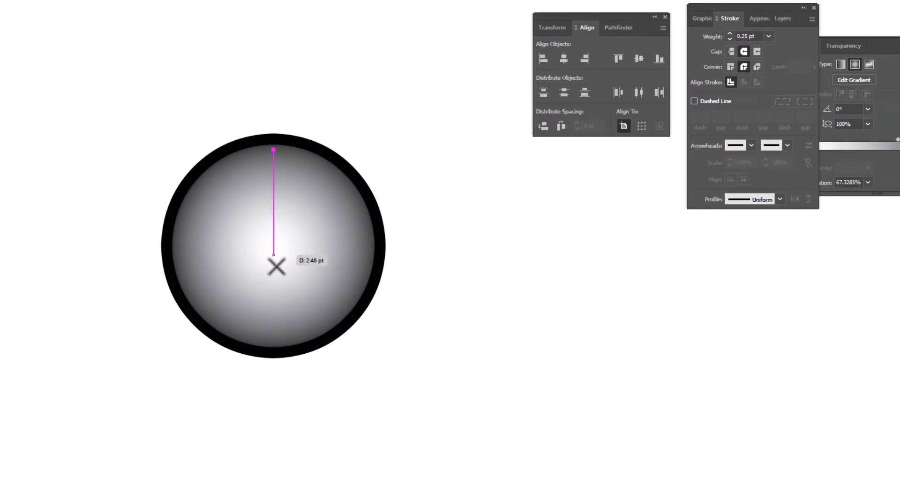
pyautogui.click(273, 341)
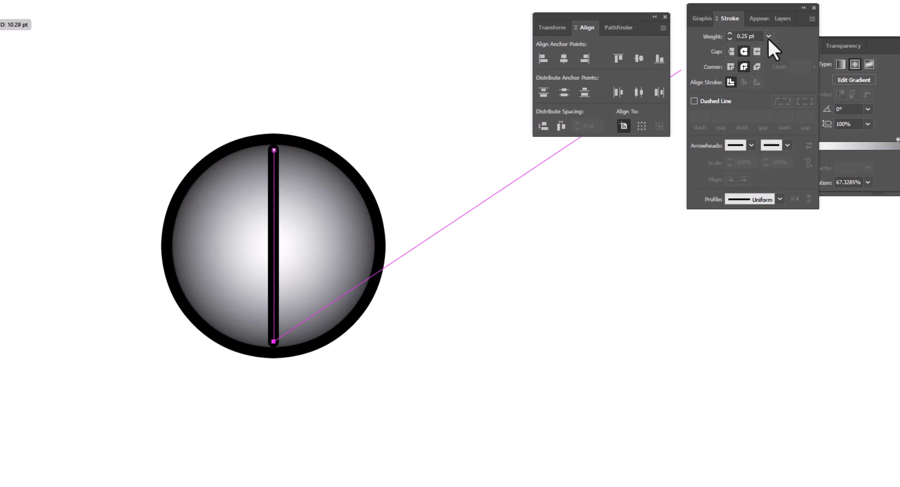
pyautogui.press('/')
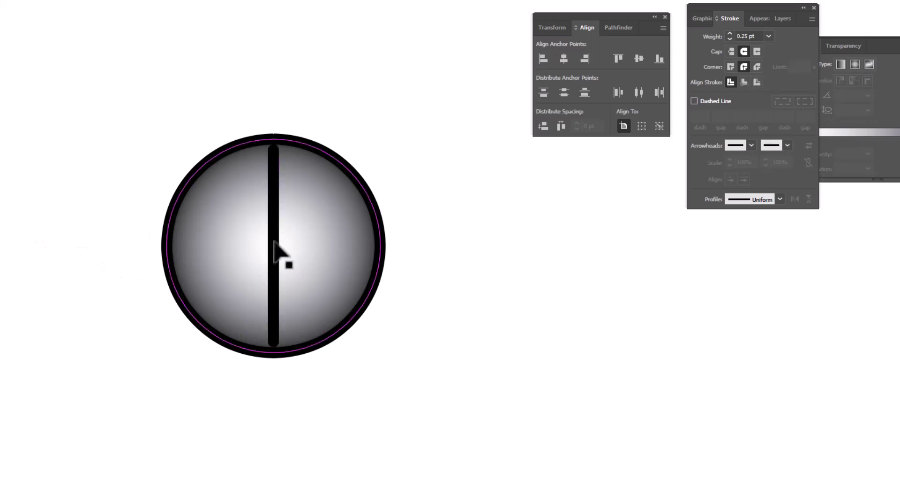
pyautogui.click(275, 244)
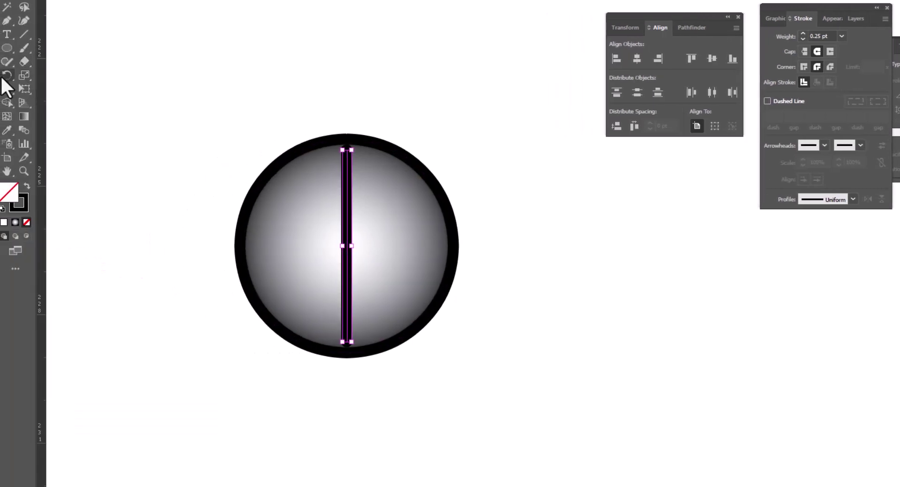
# Make rotated copies of the line, each turned a further 20°, fanning spokes around the circle
pyautogui.doubleClick(7, 76)
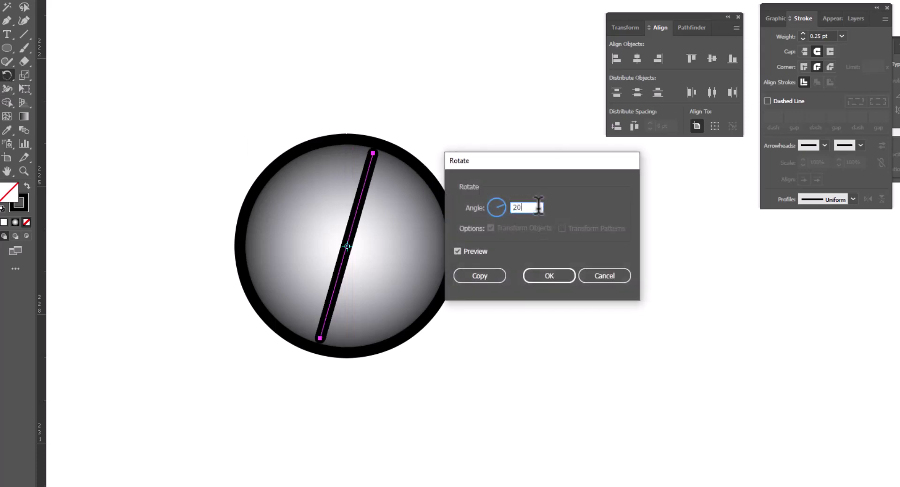
pyautogui.click(482, 276)
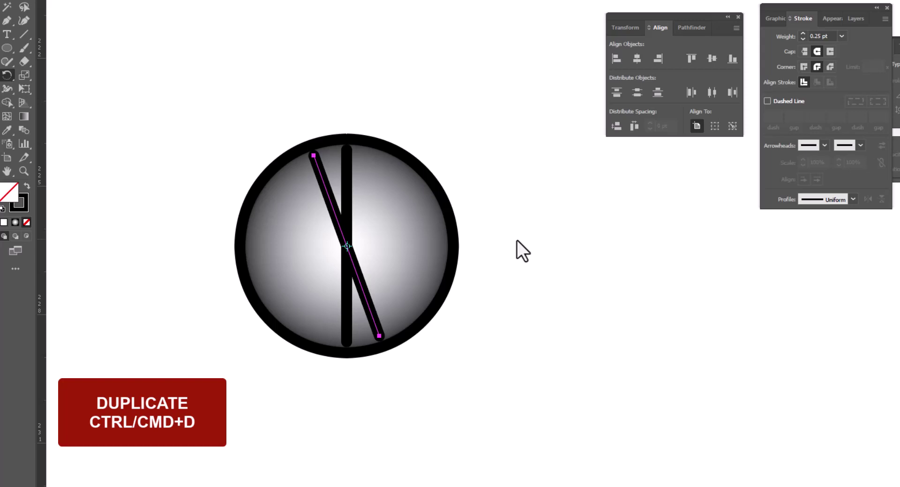
pyautogui.hotkey('ctrl', 'd')
pyautogui.hotkey('ctrl', 'd')
pyautogui.hotkey('ctrl', 'd')
pyautogui.hotkey('ctrl', 'd')
pyautogui.hotkey('ctrl', 'd')
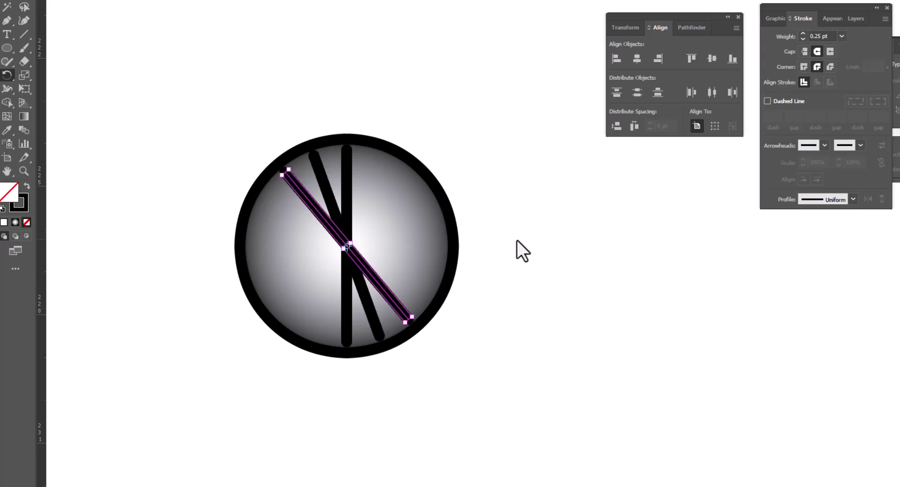
pyautogui.hotkey('ctrl', 'd')
pyautogui.hotkey('ctrl', 'd')
pyautogui.hotkey('ctrl', 'd')
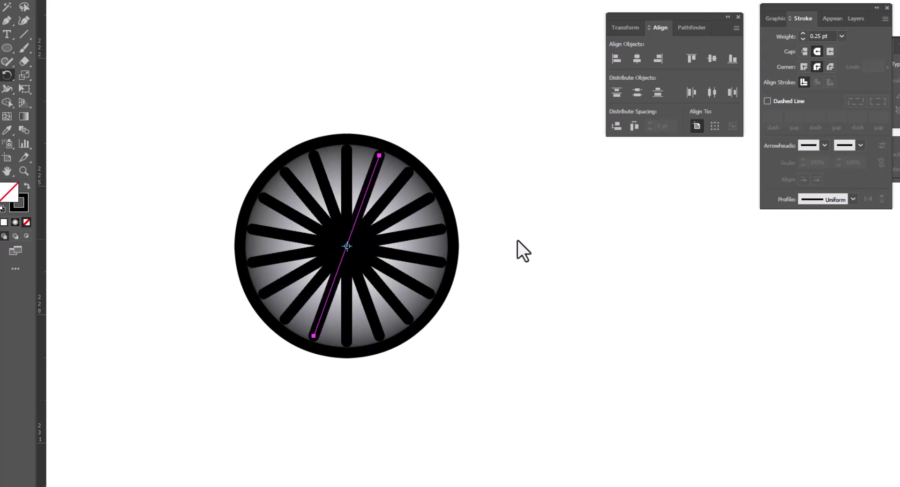
# Vertically center all the spokes and circles on each other
pyautogui.click(10, 2)
pyautogui.moveTo(241, 134); pyautogui.dragTo(526, 381)
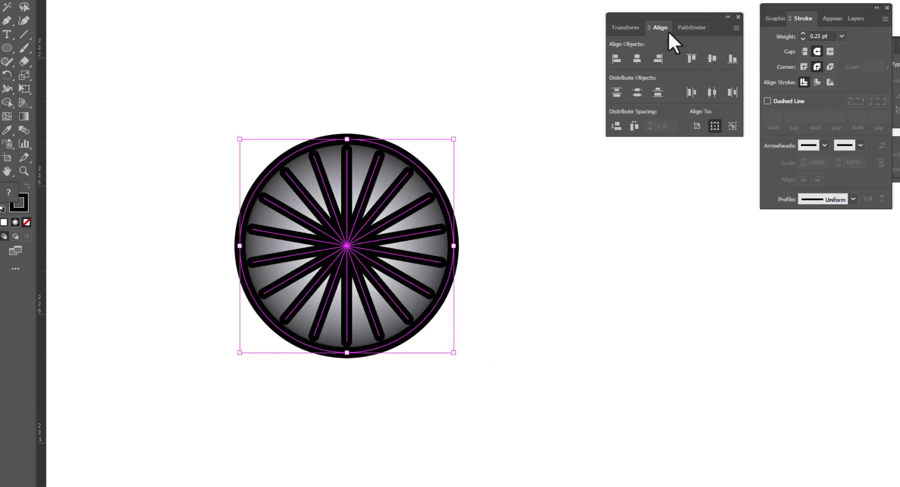
pyautogui.click(712, 58)
pyautogui.click(563, 265)
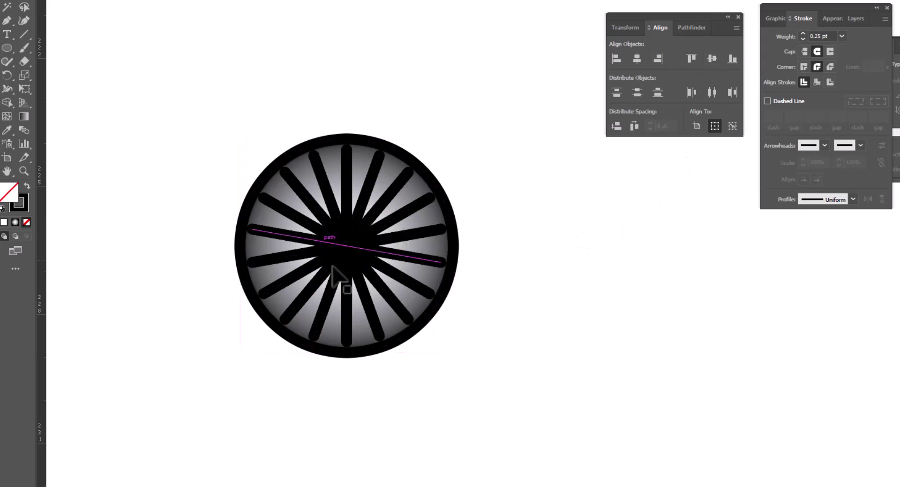
# Add a 50% copy of the gradient circle and bring it to the front
pyautogui.click(449, 213)
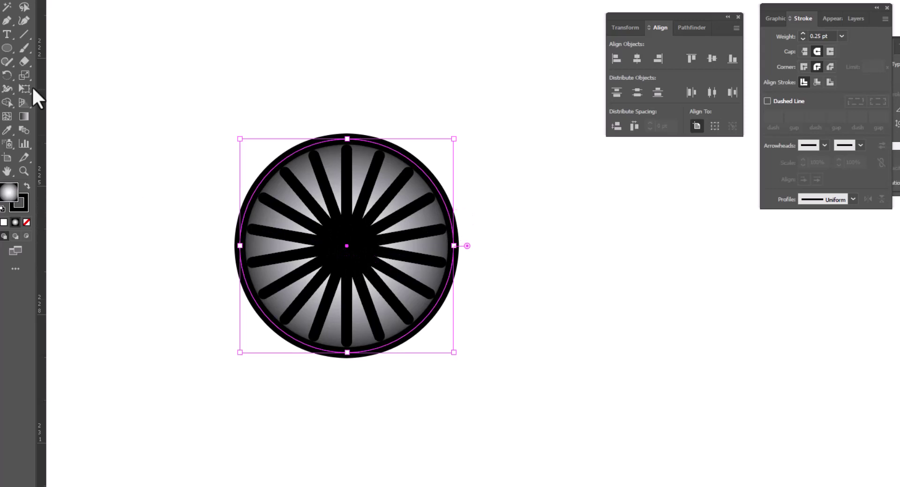
pyautogui.click(24, 75)
pyautogui.doubleClick(24, 74)
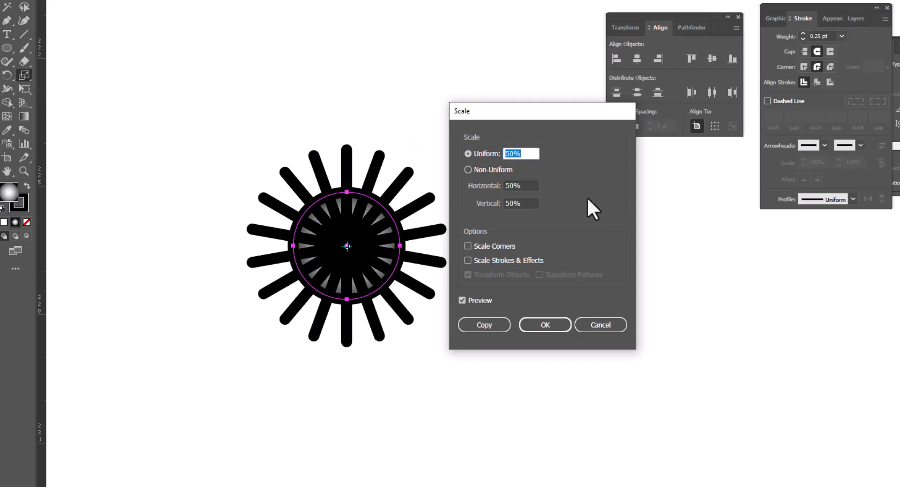
pyautogui.click(490, 323)
pyautogui.rightClick(499, 206)
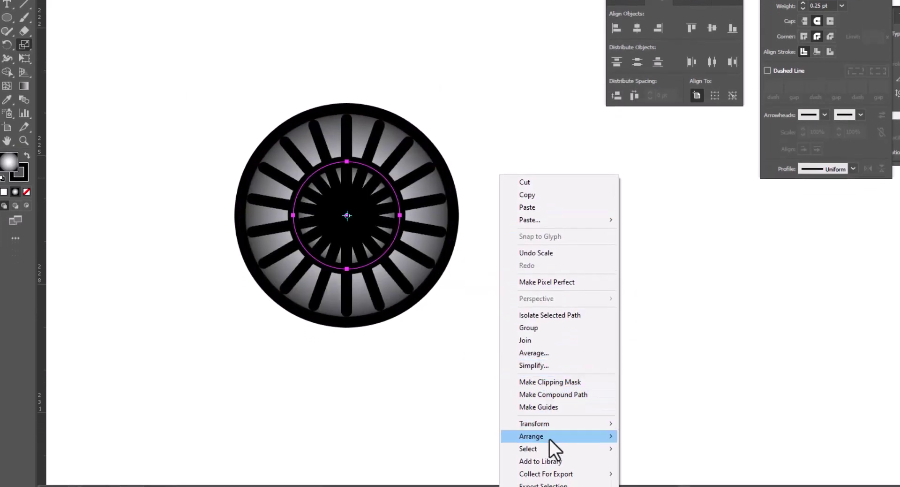
pyautogui.moveTo(550, 462)
pyautogui.click(641, 439)
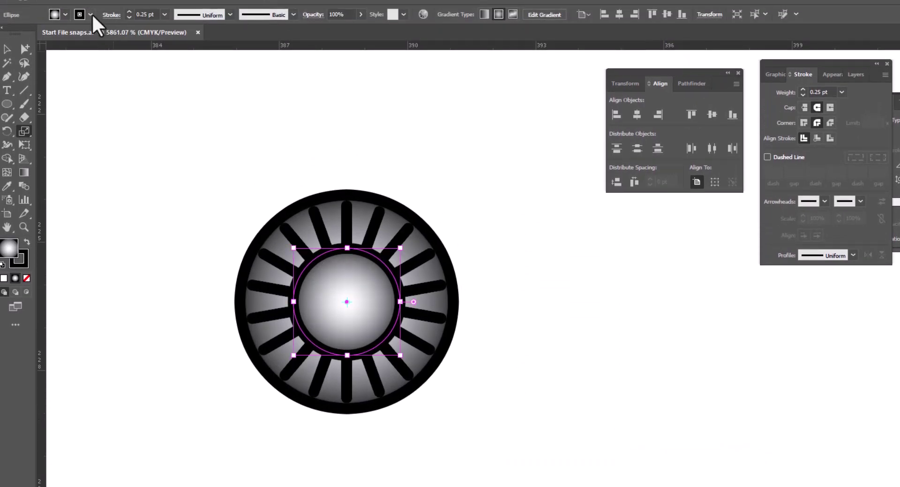
# Remove the small circle's stroke and shift its gradient midpoint to adjust the white centre
pyautogui.click(92, 13)
pyautogui.click(2, 33)
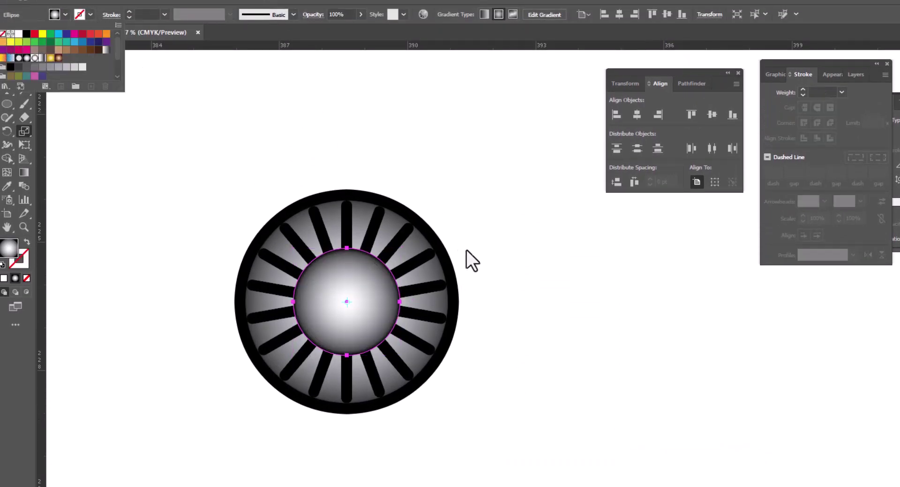
pyautogui.press('Escape')
pyautogui.click(897, 102)
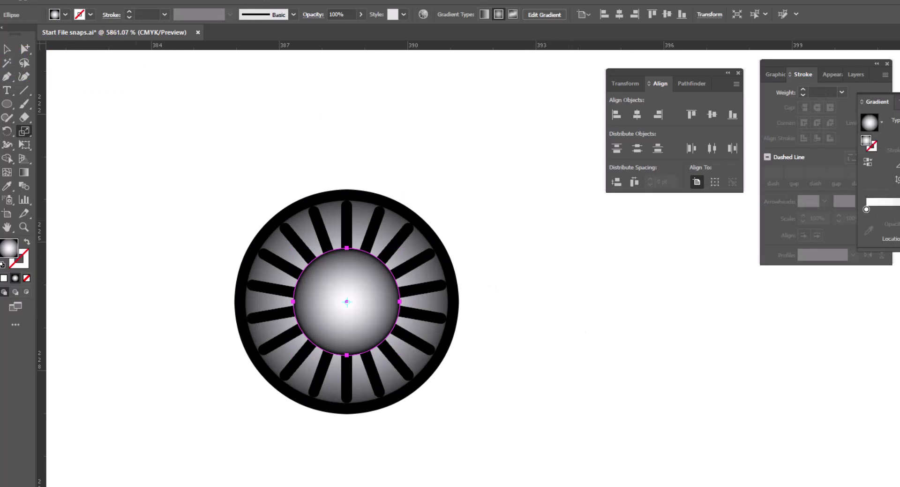
pyautogui.moveTo(877, 101); pyautogui.dragTo(519, 238)
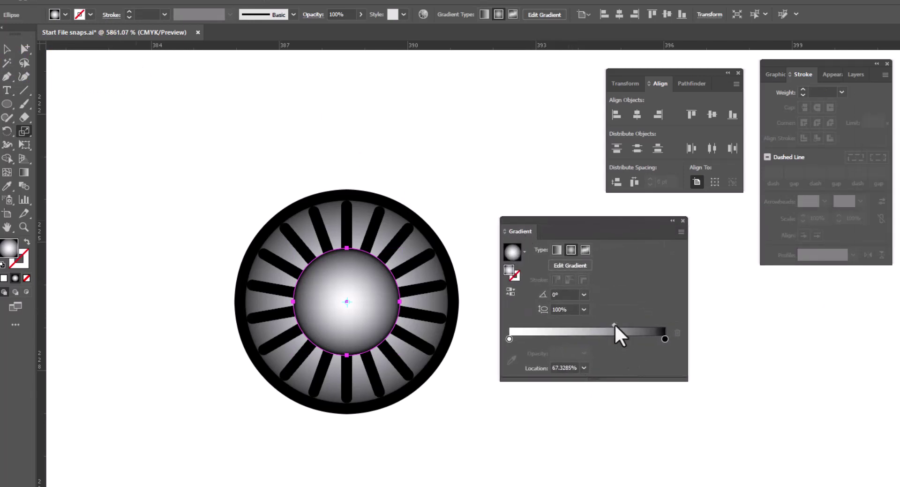
pyautogui.moveTo(616, 327)
pyautogui.mouseDown()
pyautogui.moveTo(635, 326)
pyautogui.moveTo(605, 324)
pyautogui.mouseUp()
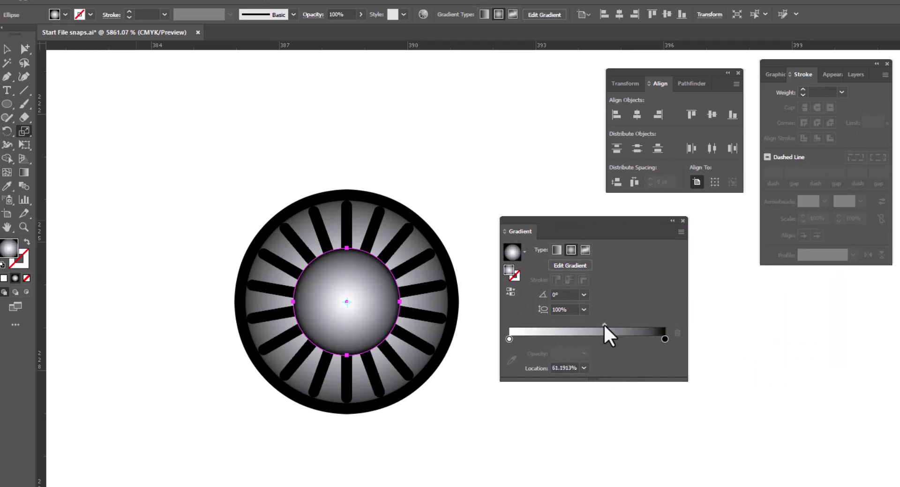
# Group every part of the spoked snap into one object
pyautogui.press('v')
pyautogui.moveTo(217, 161); pyautogui.dragTo(483, 464)
pyautogui.rightClick(431, 139)
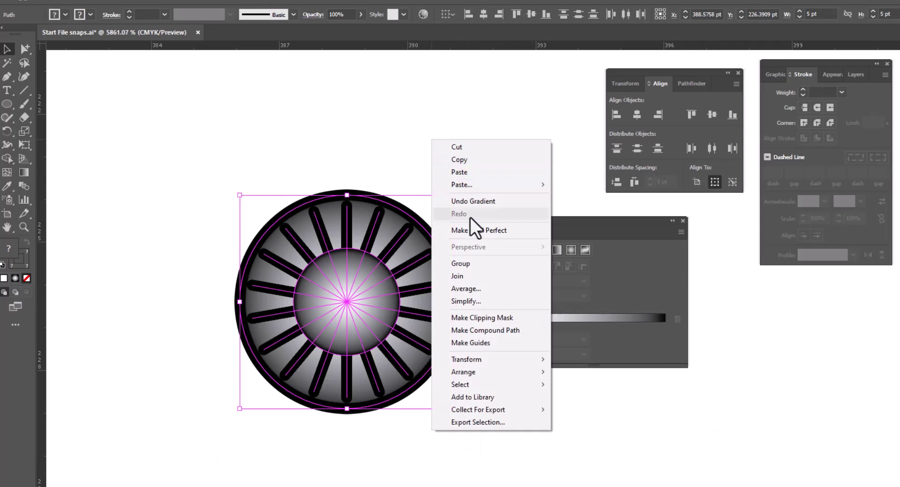
pyautogui.click(474, 264)
pyautogui.moveTo(466, 463); pyautogui.dragTo(446, 152)
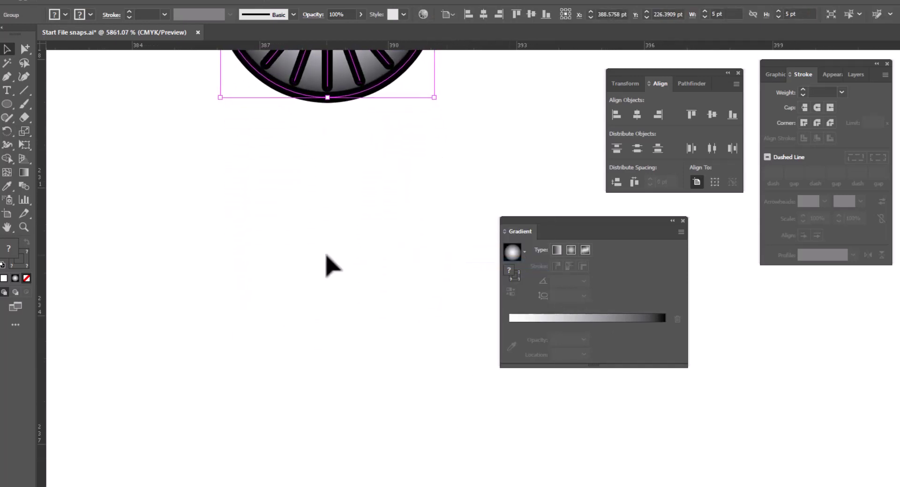
# Draw a 4 x 4 pt circle with the Ellipse tool
pyautogui.click(7, 103)
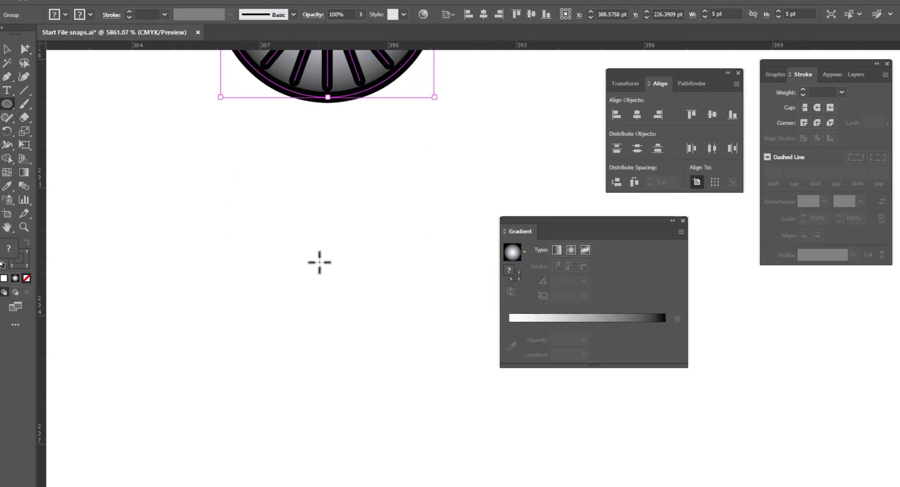
pyautogui.click(319, 263)
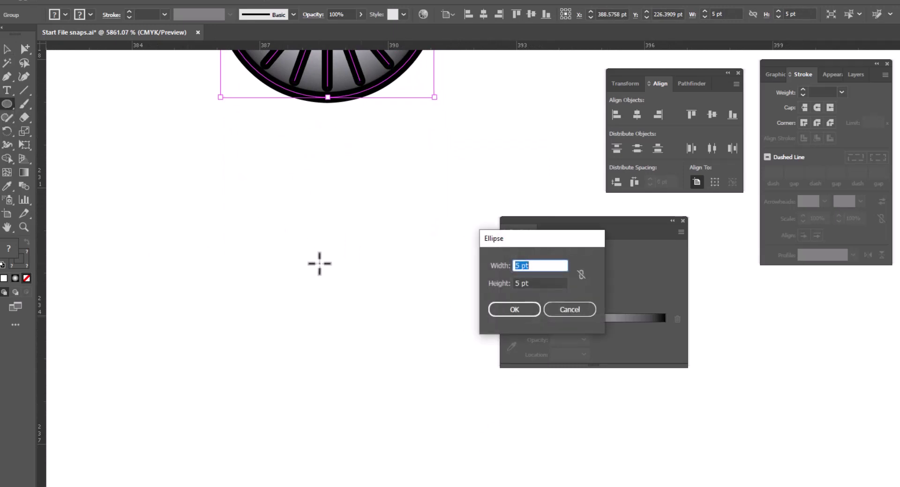
pyautogui.write('4')
pyautogui.press('Tab')
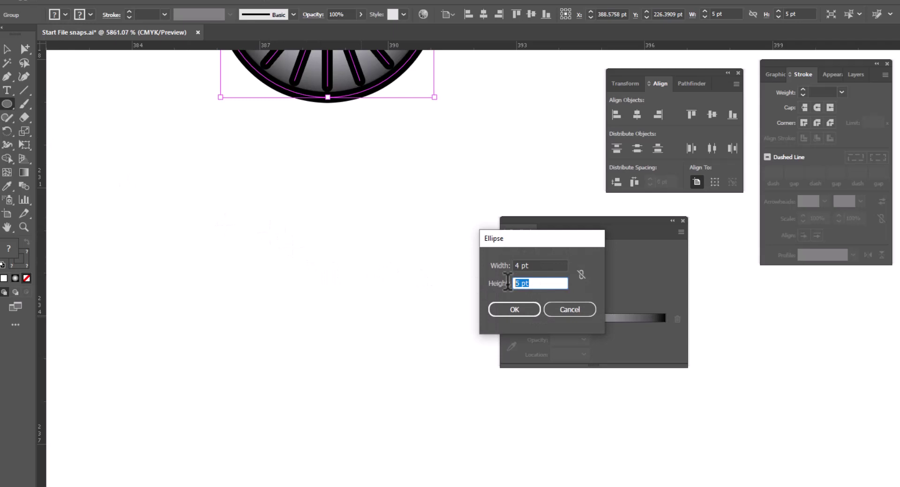
pyautogui.write('4')
pyautogui.click(529, 311)
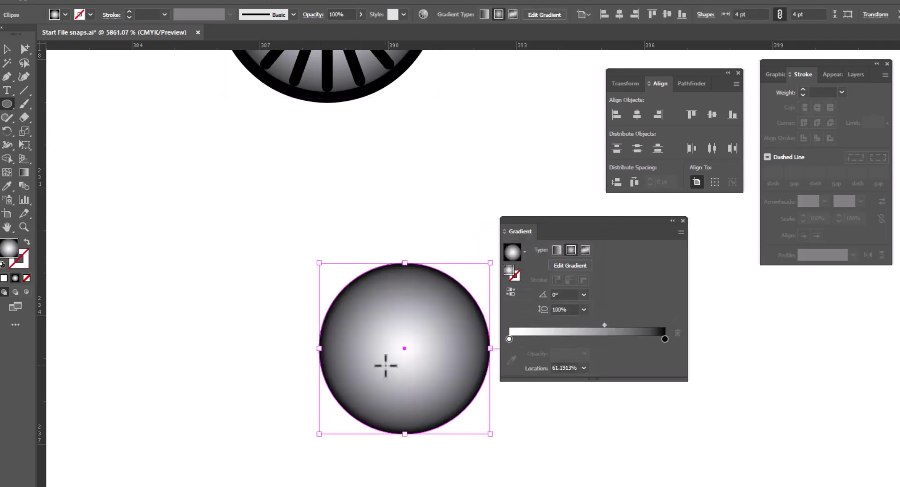
# Add a half-size scaled copy inside the circle and Exclude the pair into a ring
pyautogui.doubleClick(25, 134)
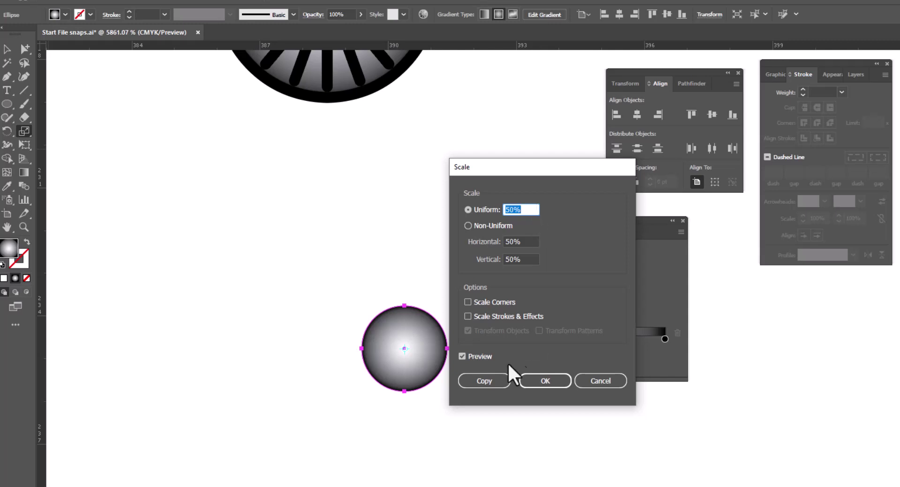
pyautogui.click(476, 381)
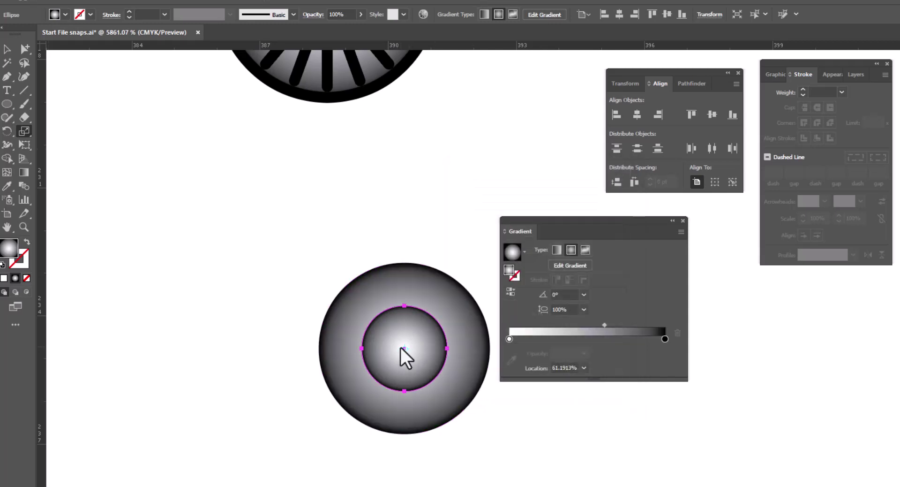
pyautogui.press('v')
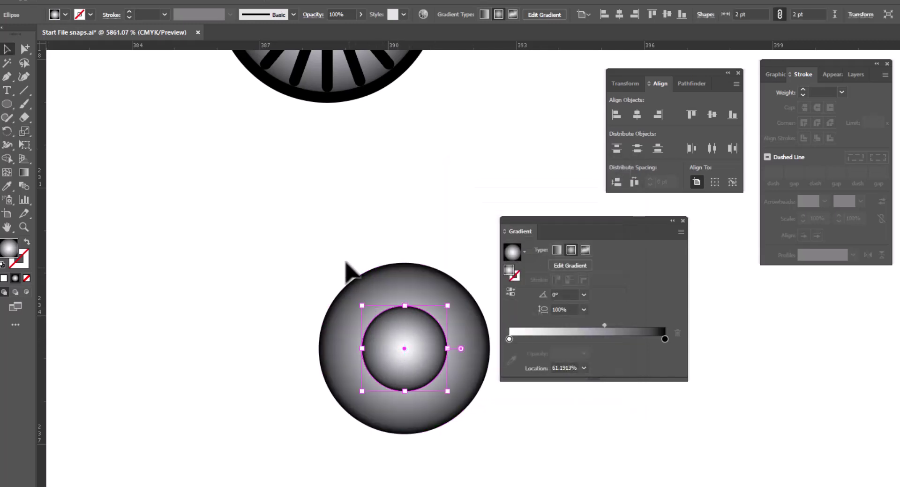
pyautogui.moveTo(348, 267); pyautogui.dragTo(436, 455)
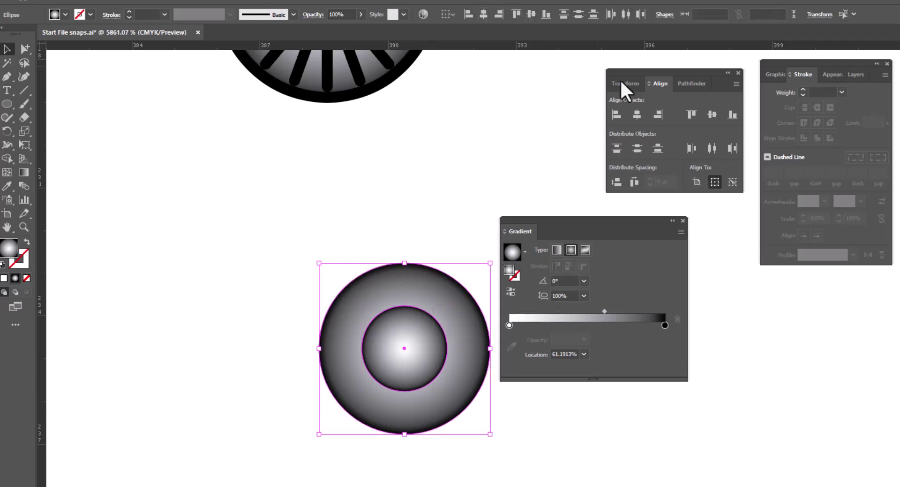
pyautogui.click(689, 85)
pyautogui.click(679, 114)
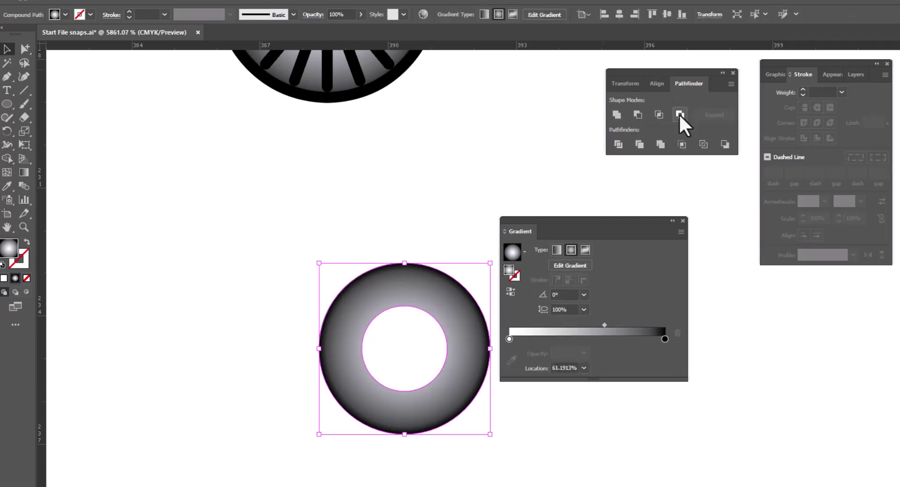
# Give the ring a 0.25 pt black stroke and shift its gradient midpoint to about 69%
pyautogui.click(842, 92)
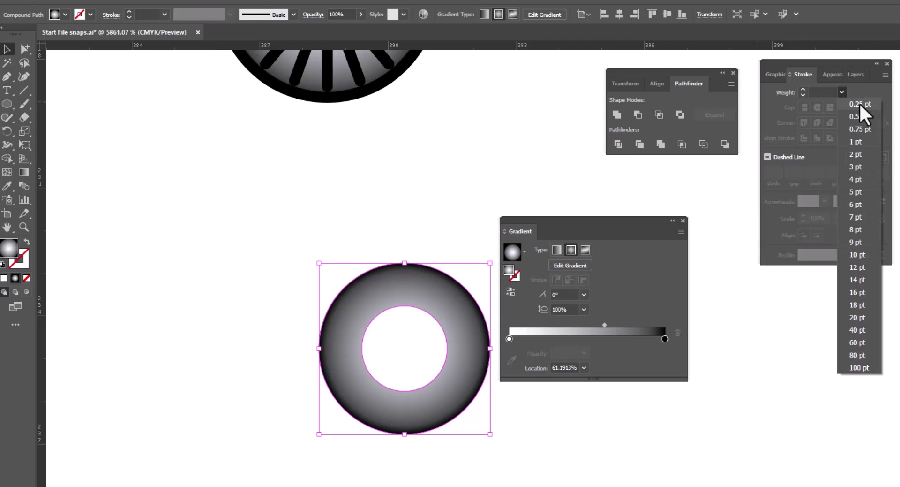
pyautogui.click(859, 104)
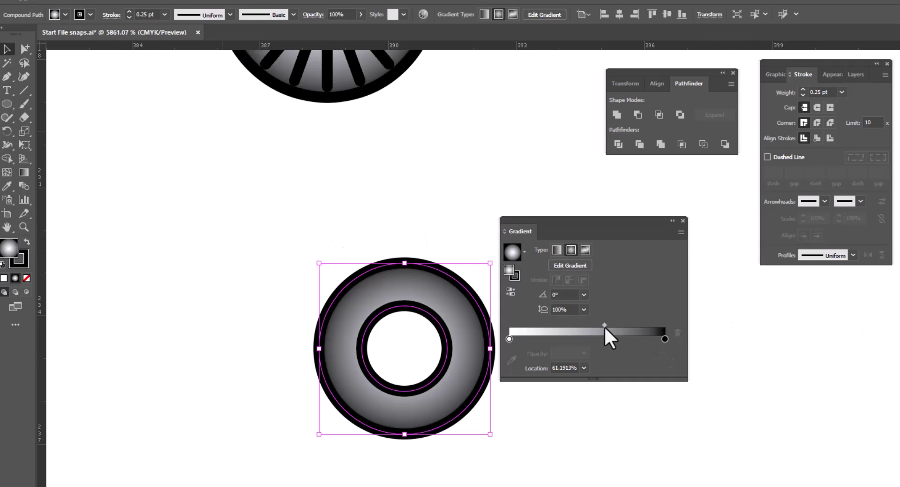
pyautogui.moveTo(605, 325); pyautogui.dragTo(620, 321)
pyautogui.moveTo(594, 230); pyautogui.dragTo(853, 300)
pyautogui.hotkey('ctrl', '-')
pyautogui.hotkey('ctrl', '-')
pyautogui.hotkey('ctrl', '-')
pyautogui.hotkey('ctrl', '-')
pyautogui.hotkey('ctrl', '-')
pyautogui.hotkey('ctrl', '-')
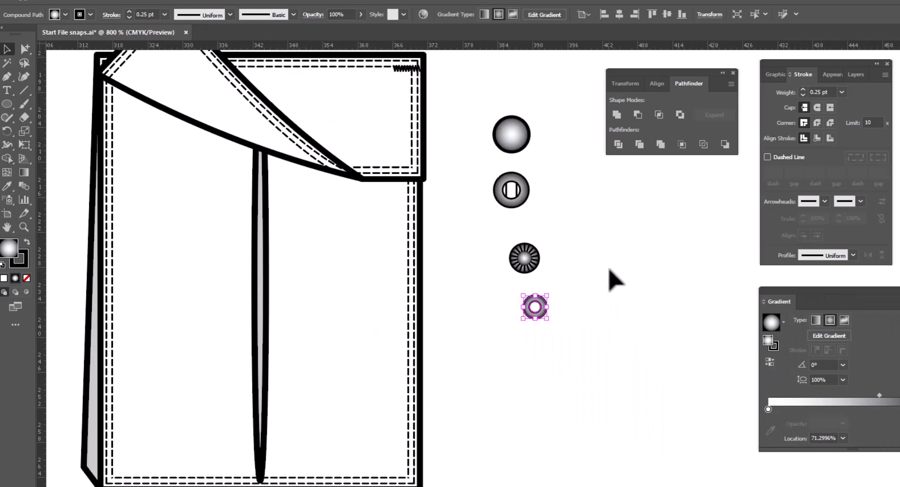
# Place the plain snap on the flap corner and rotate the slotted snap at the flap's top point
pyautogui.moveTo(454, 263); pyautogui.dragTo(507, 314)
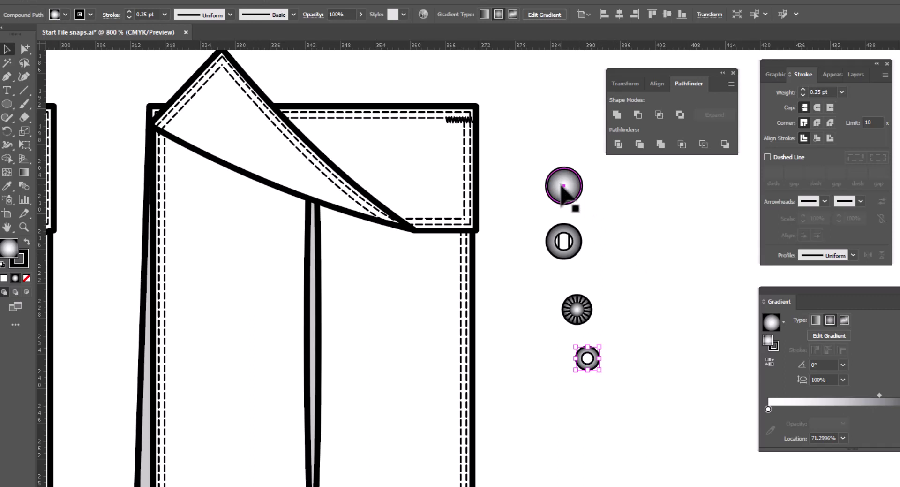
pyautogui.moveTo(562, 184); pyautogui.dragTo(443, 201)
pyautogui.moveTo(563, 251); pyautogui.dragTo(222, 91)
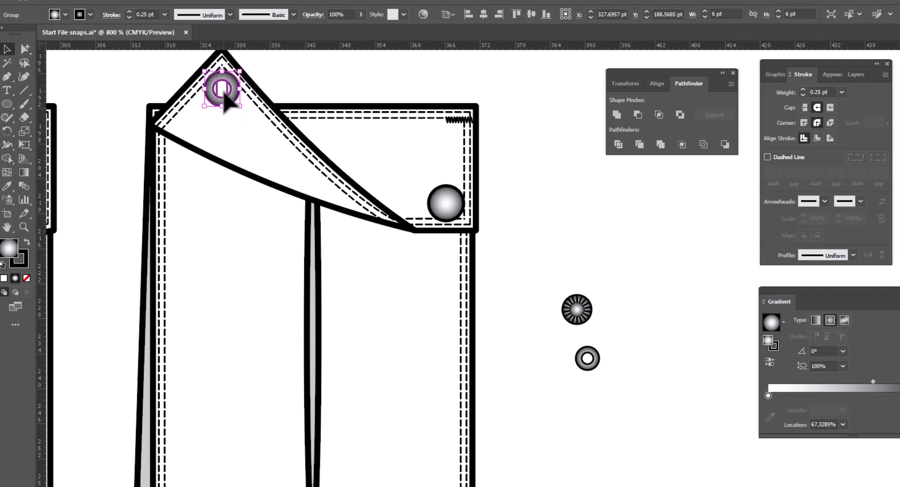
pyautogui.press('r')
pyautogui.moveTo(289, 75); pyautogui.dragTo(327, 98)
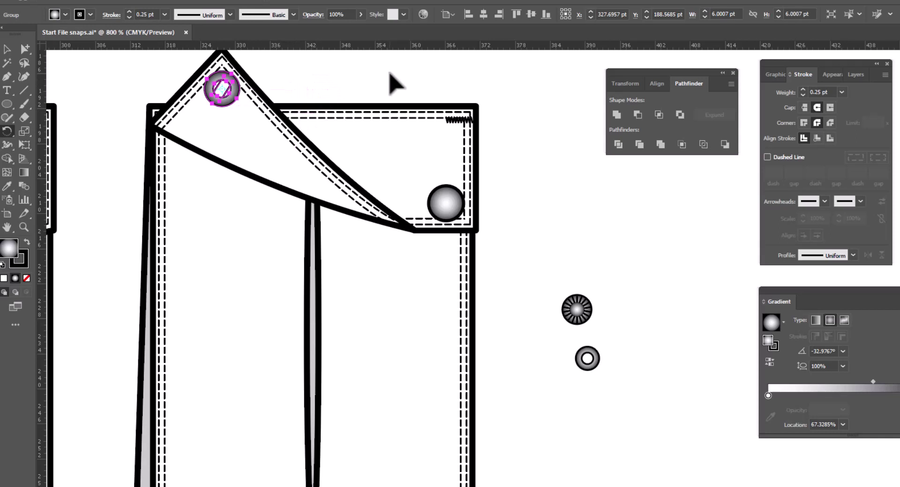
pyautogui.press('v')
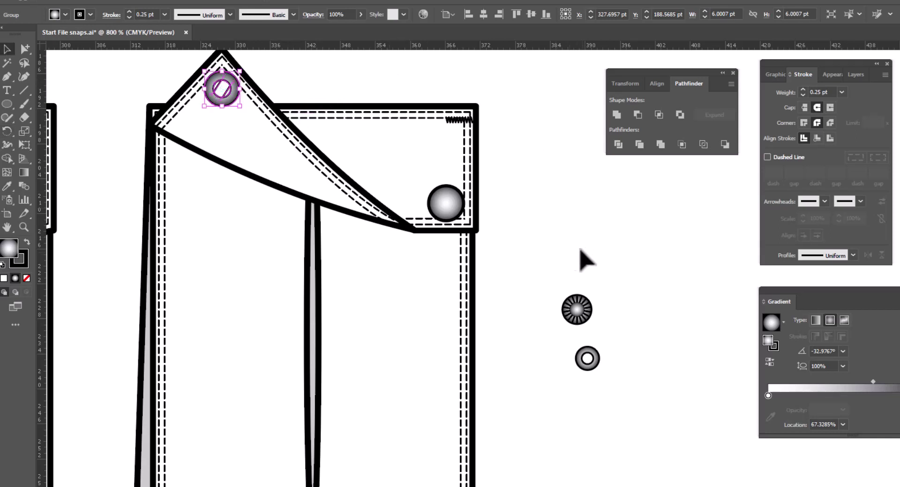
# Align the striped snap to the flap snap and set the ring snap level beside the pocket
pyautogui.moveTo(578, 310); pyautogui.dragTo(183, 203)
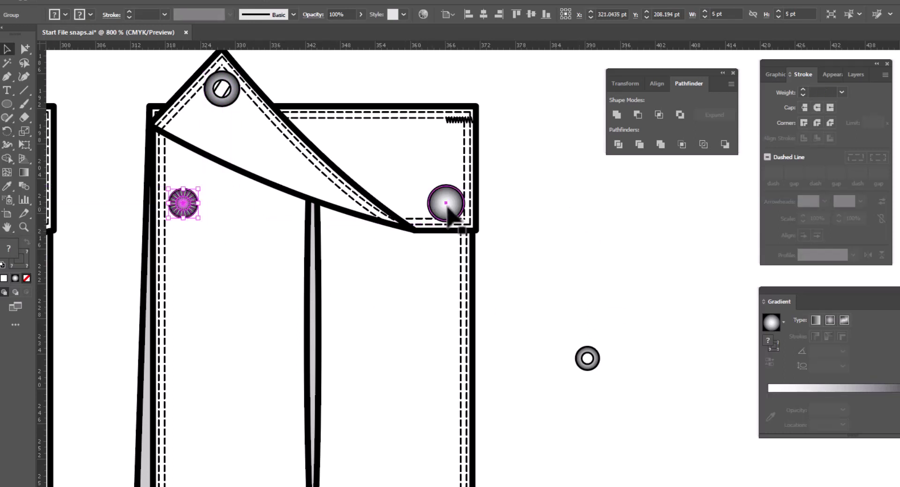
pyautogui.keyDown('shift'); pyautogui.click(450, 215); pyautogui.keyUp('shift')
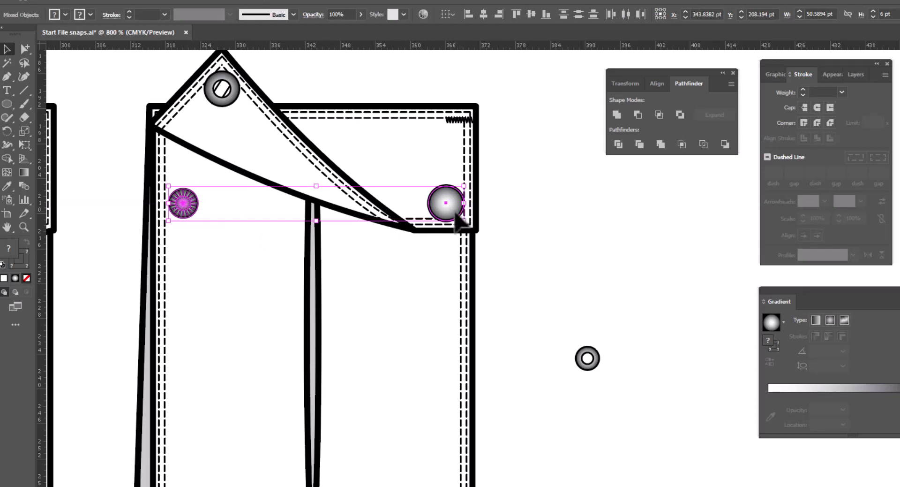
pyautogui.click(452, 211)
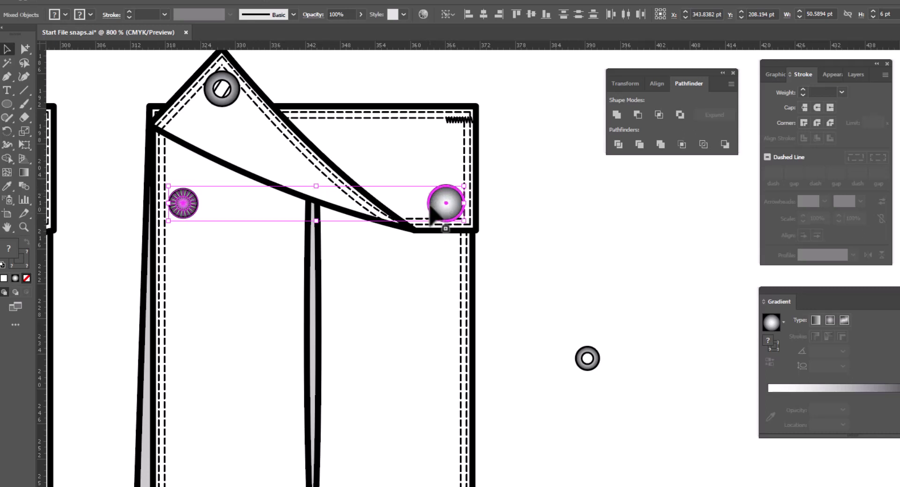
pyautogui.click(658, 85)
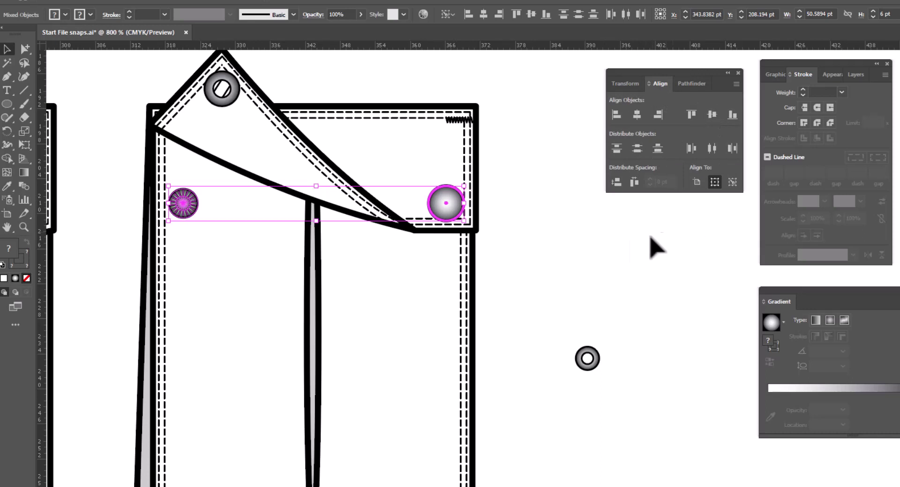
pyautogui.click(596, 249)
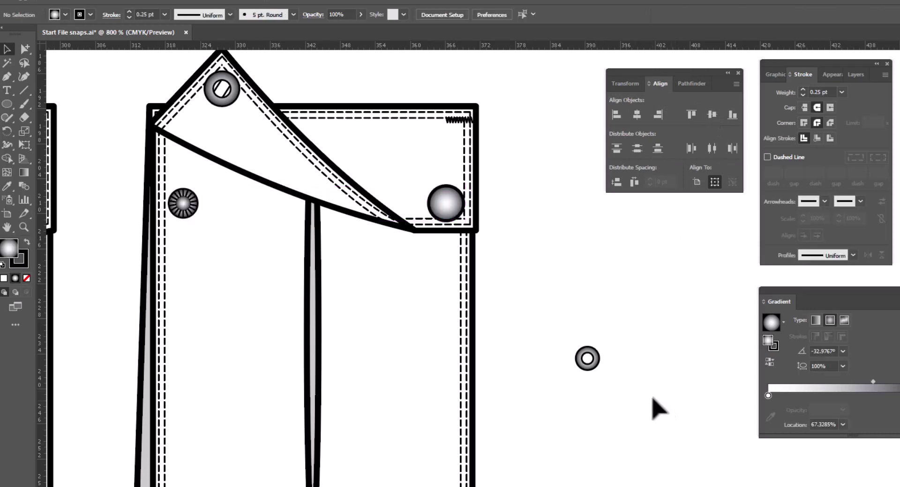
pyautogui.moveTo(588, 359); pyautogui.dragTo(537, 205)
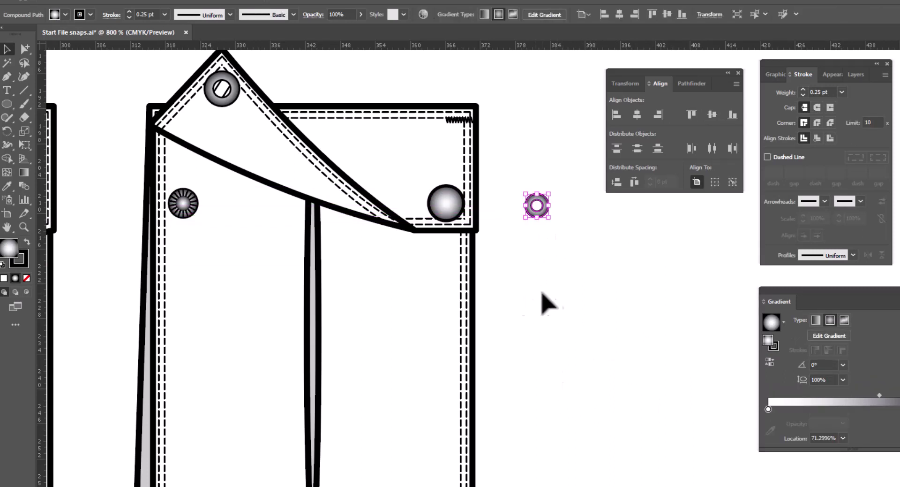
pyautogui.click(263, 261)
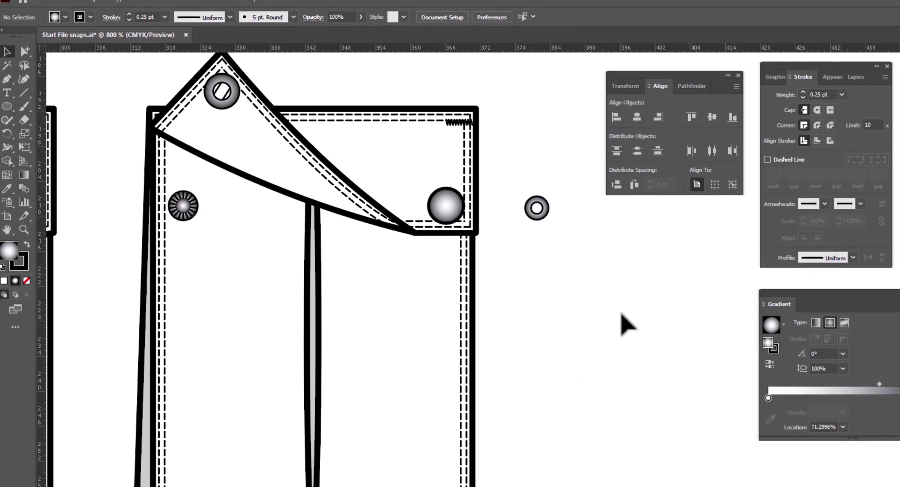
# Open the Symbols panel and save the plain snap as symbol 'SNAP CAP'
pyautogui.click(223, 4)
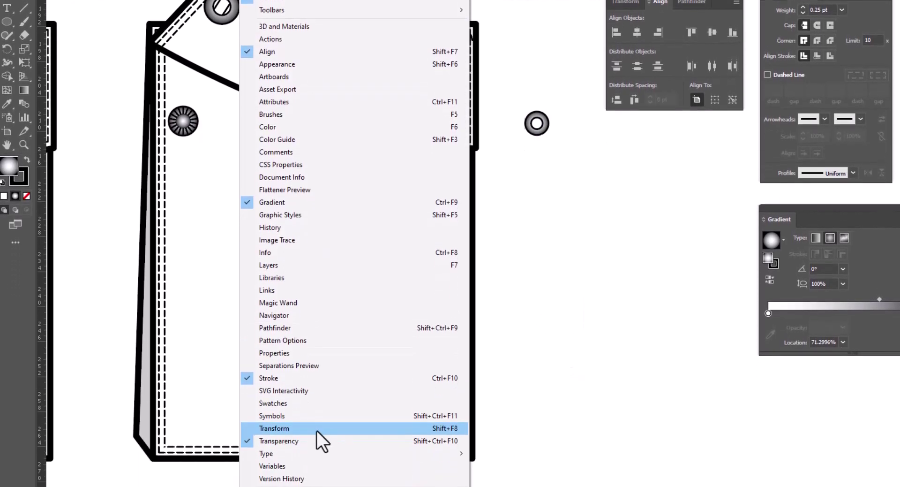
pyautogui.click(299, 415)
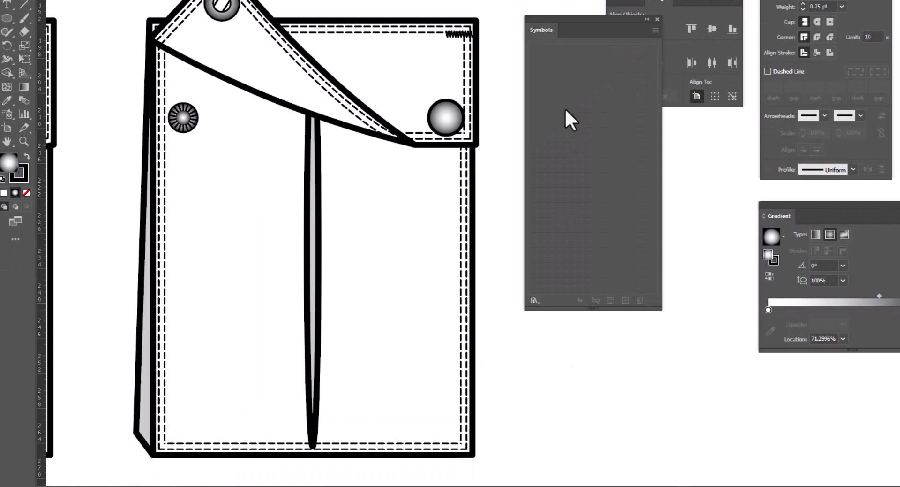
pyautogui.moveTo(445, 119); pyautogui.dragTo(576, 106)
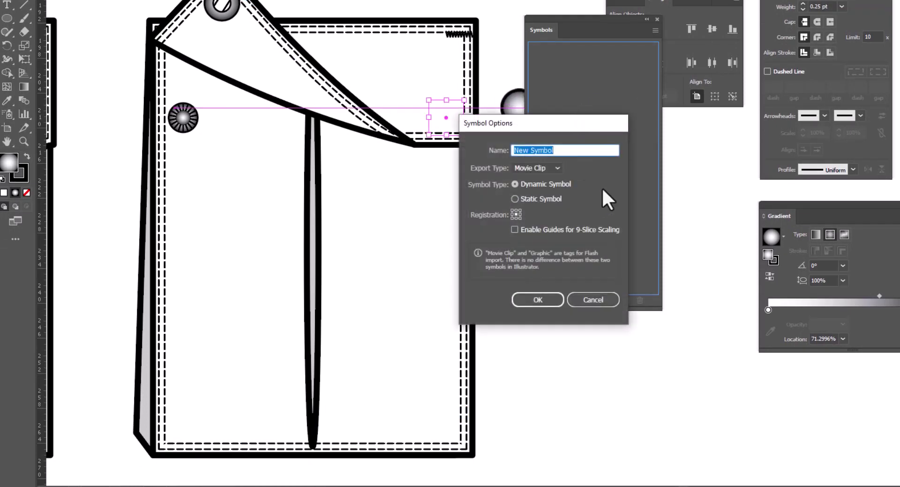
pyautogui.write('SNAP CAP')
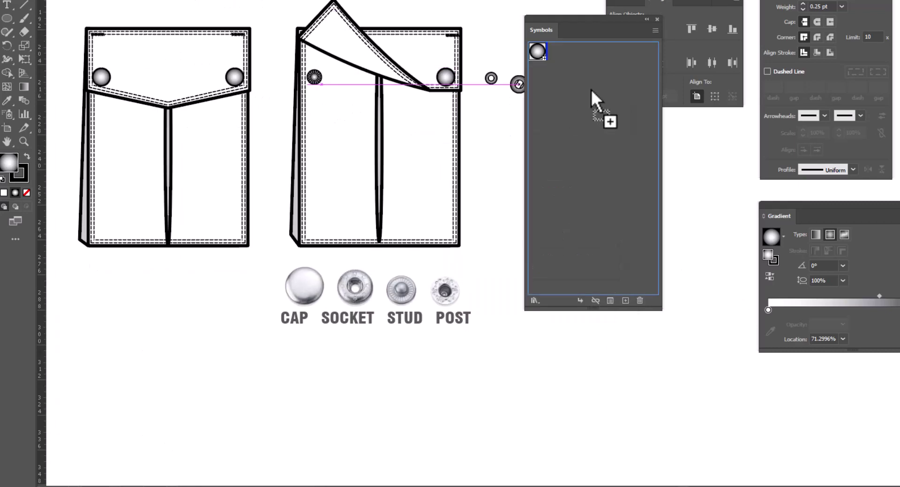
# Save the slotted snap, the striped snap as 'STUD' and the ring as 'POST' symbols
pyautogui.moveTo(593, 94); pyautogui.dragTo(582, 101)
pyautogui.click(516, 301)
pyautogui.moveTo(315, 106); pyautogui.dragTo(609, 137)
pyautogui.write('STUD')
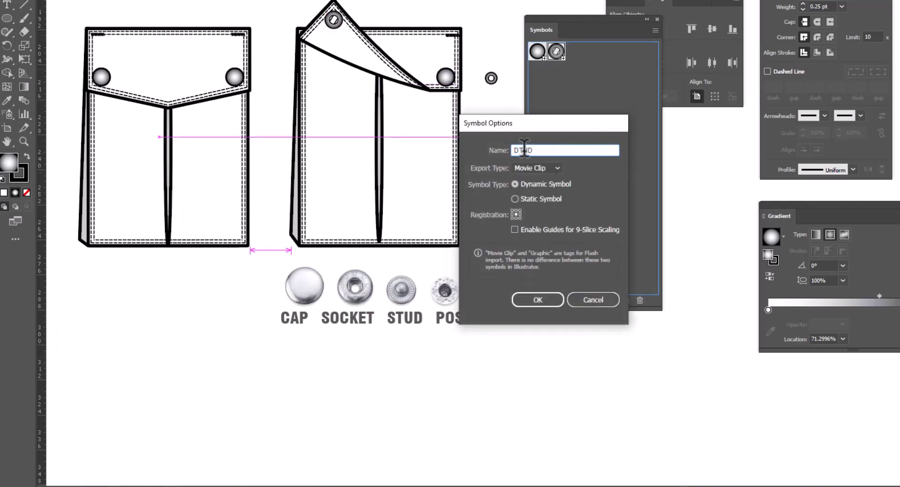
pyautogui.click(538, 300)
pyautogui.moveTo(491, 77); pyautogui.dragTo(563, 141)
pyautogui.write('POST')
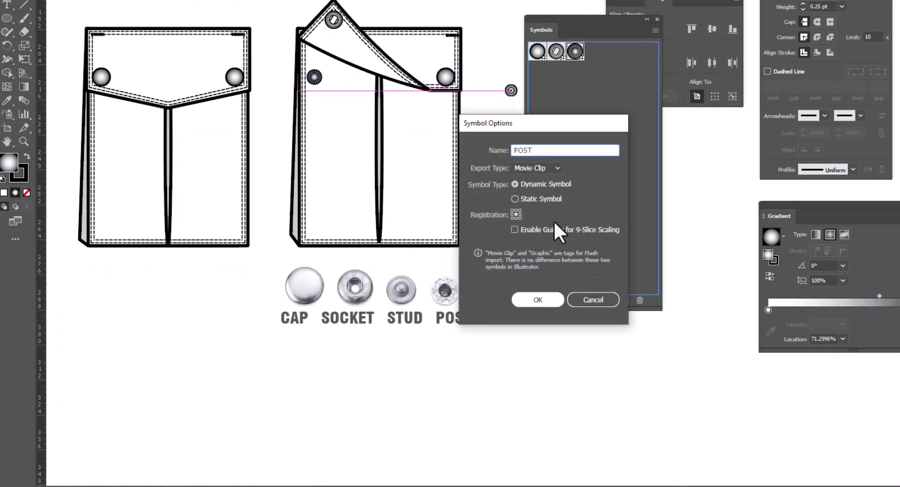
pyautogui.press('Return')
pyautogui.moveTo(572, 19); pyautogui.dragTo(634, 52)
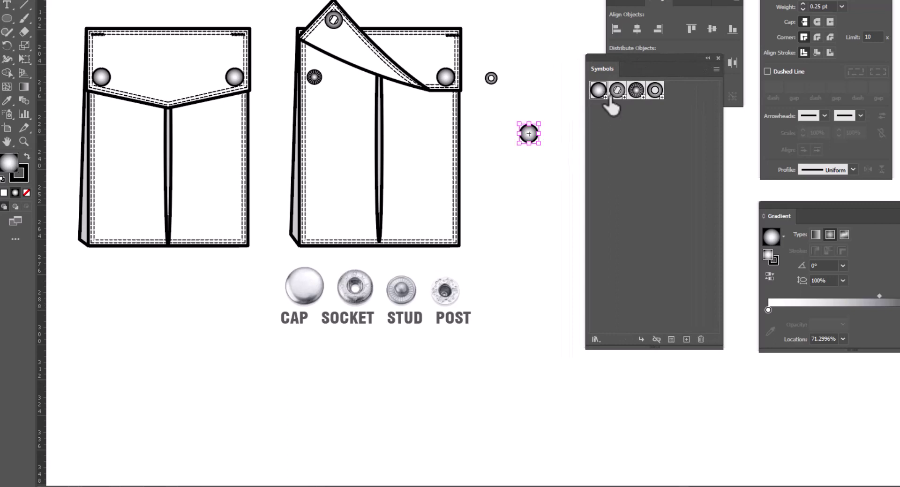
# Place snap symbol instances stacked in a column beside the pocket and zoom in on them
pyautogui.moveTo(618, 90); pyautogui.dragTo(527, 185)
pyautogui.moveTo(655, 90); pyautogui.dragTo(527, 209)
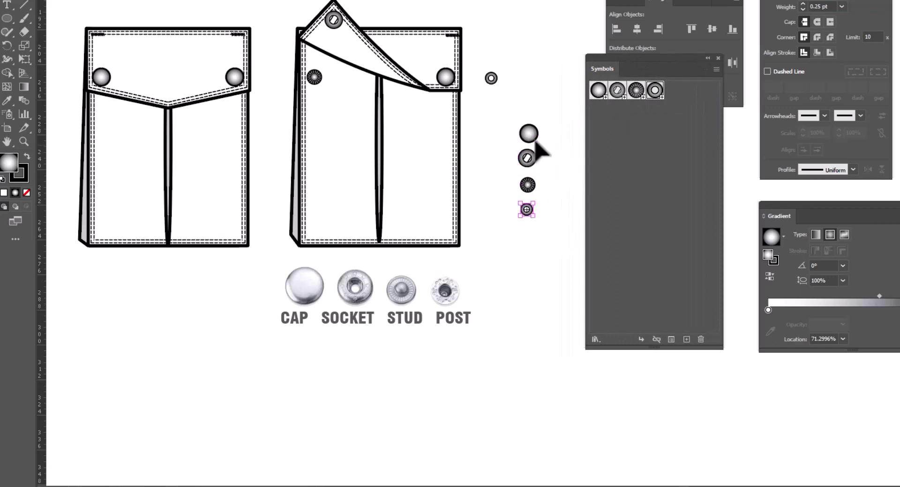
pyautogui.moveTo(609, 66); pyautogui.dragTo(755, 75)
pyautogui.click(24, 141)
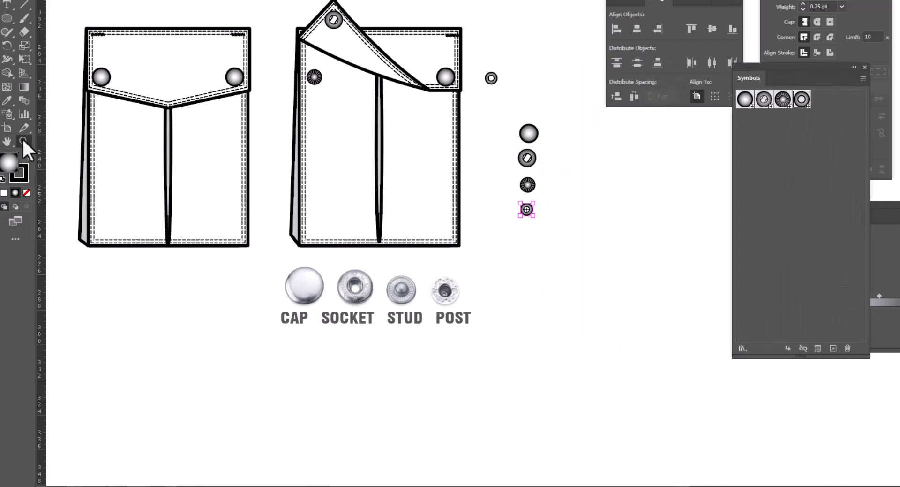
pyautogui.click(504, 121)
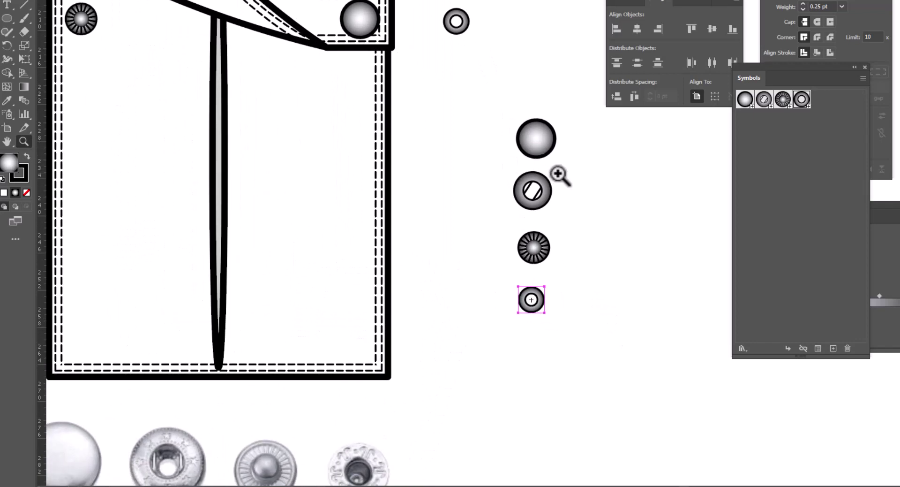
# Break the symbol link on all four stacked snap instances
pyautogui.press('v')
pyautogui.click(528, 143)
pyautogui.rightClick(527, 142)
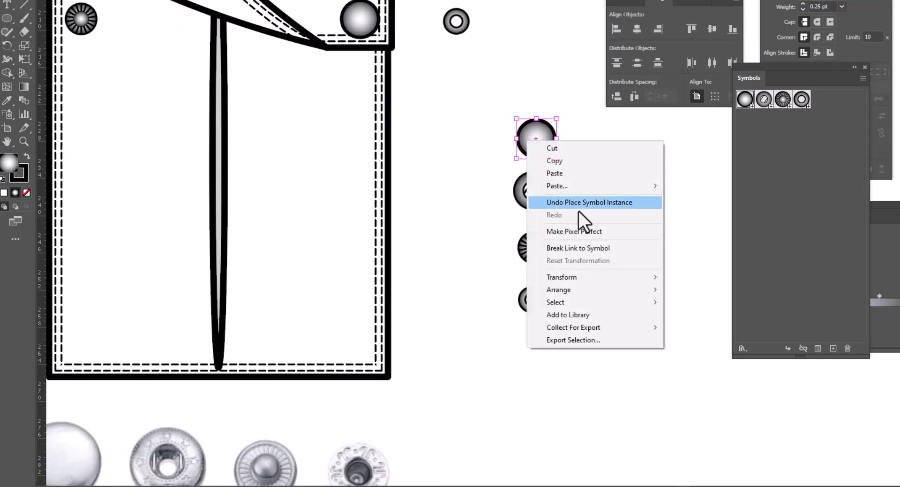
pyautogui.click(570, 247)
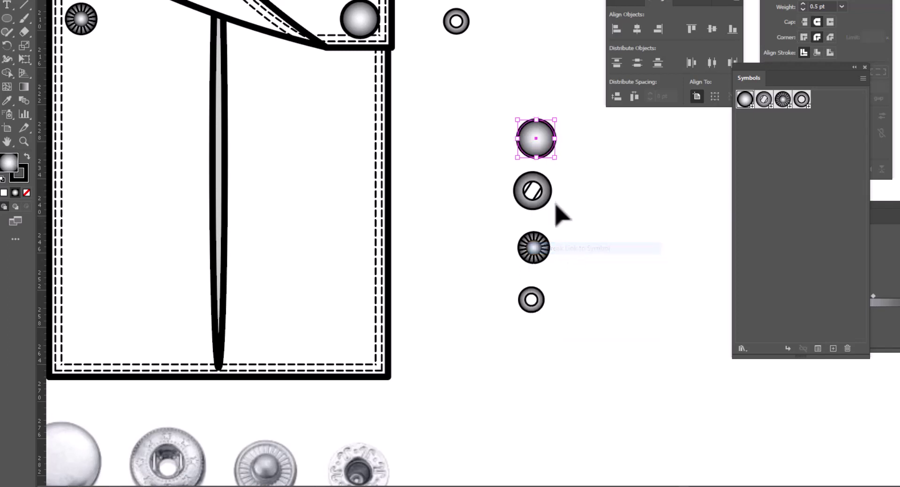
pyautogui.rightClick(548, 193)
pyautogui.click(584, 306)
pyautogui.rightClick(532, 247)
pyautogui.click(583, 352)
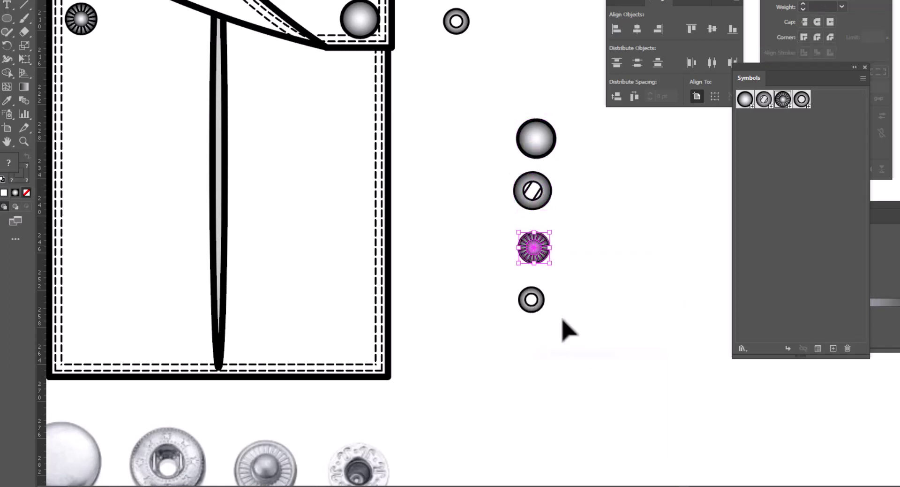
pyautogui.rightClick(532, 303)
pyautogui.click(583, 209)
pyautogui.click(501, 188)
pyautogui.hscroll(5, 488, 181)
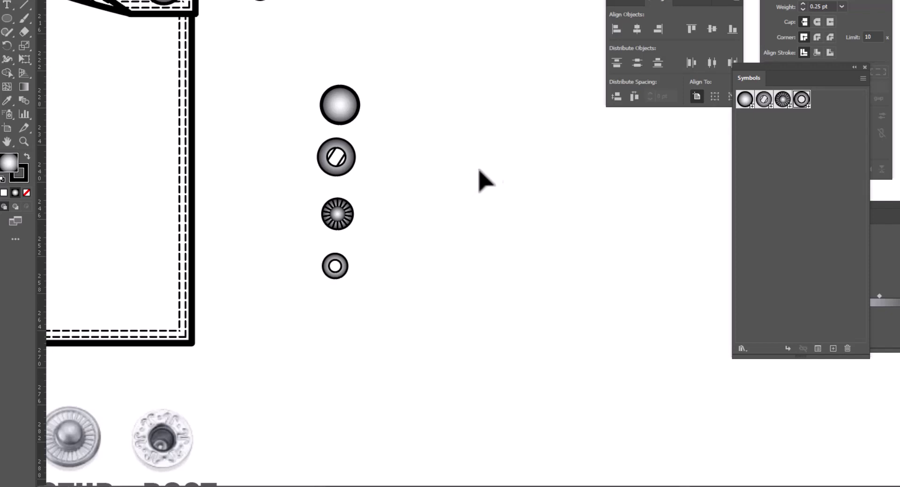
# Open the Gradients > Metals swatch library and move it beside the snap parts
pyautogui.click(882, 44)
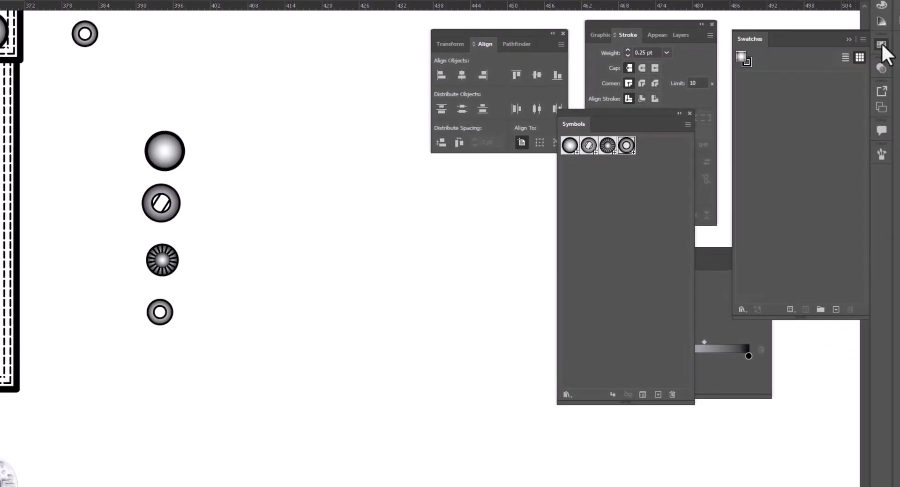
pyautogui.click(741, 309)
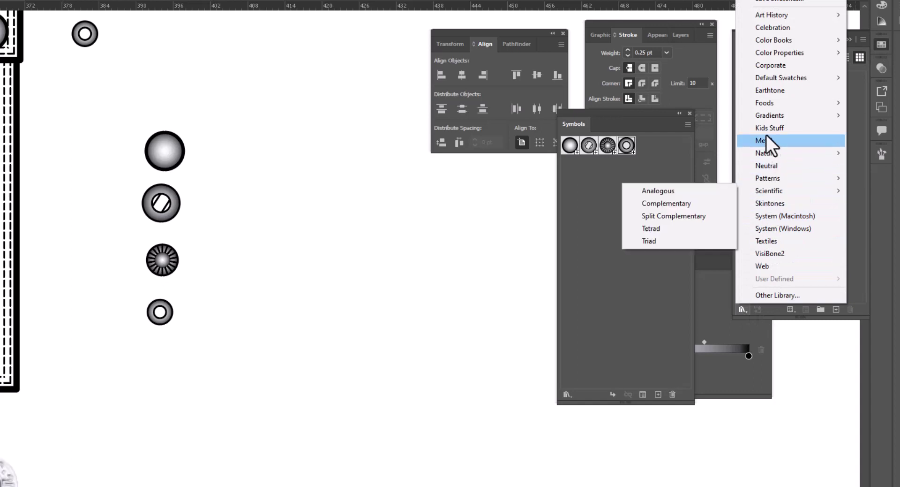
pyautogui.moveTo(761, 116)
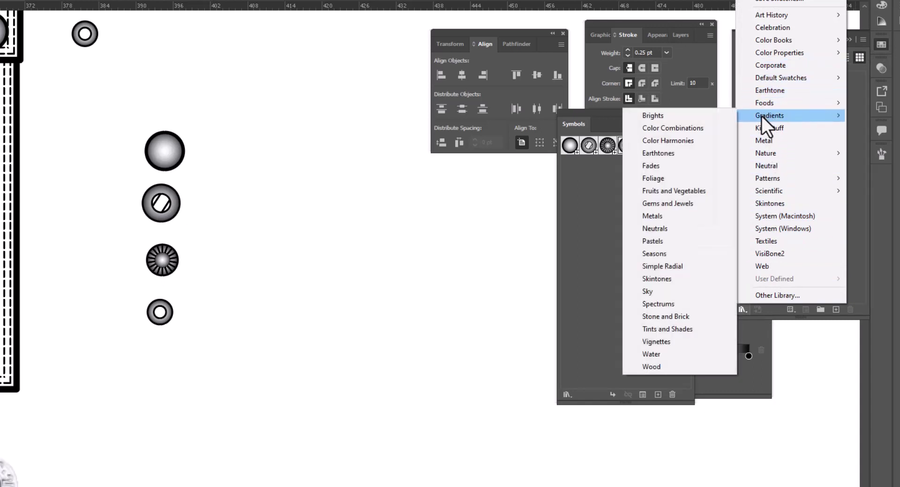
pyautogui.click(674, 215)
pyautogui.moveTo(325, 29); pyautogui.dragTo(317, 139)
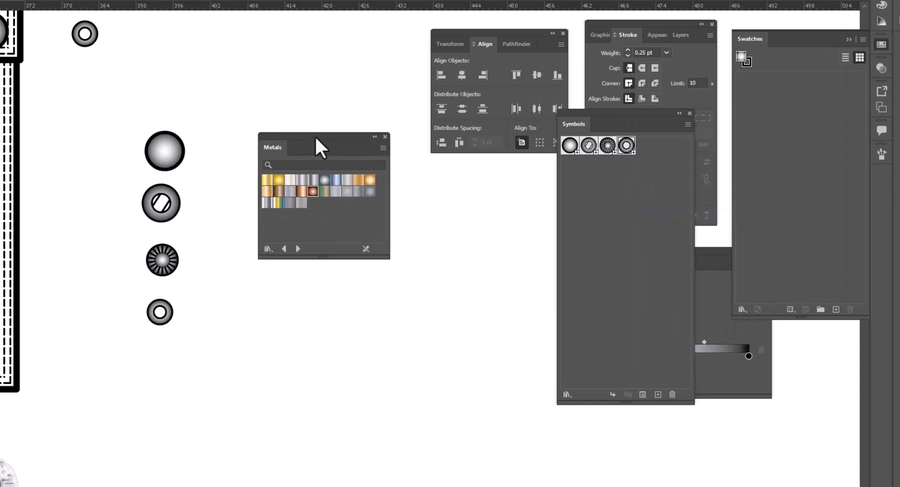
# Switch the Metals library to Large Thumbnail View and enlarge the panel
pyautogui.click(528, 125)
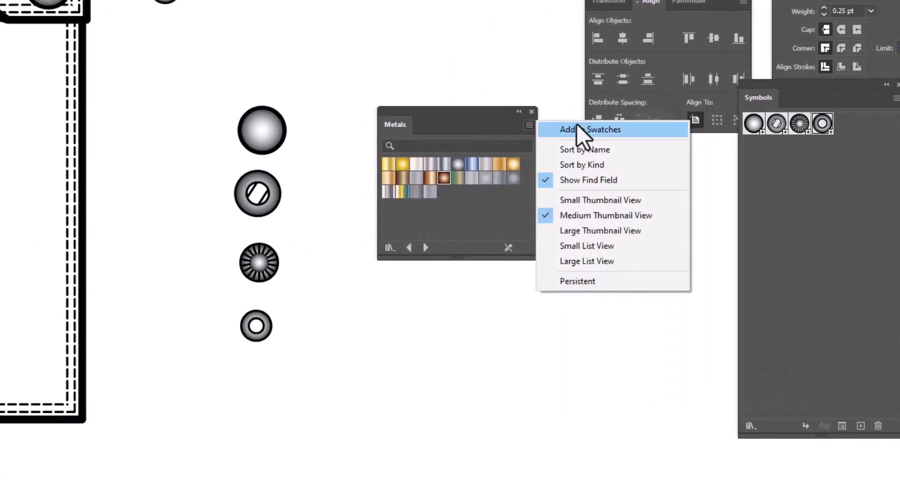
pyautogui.click(579, 231)
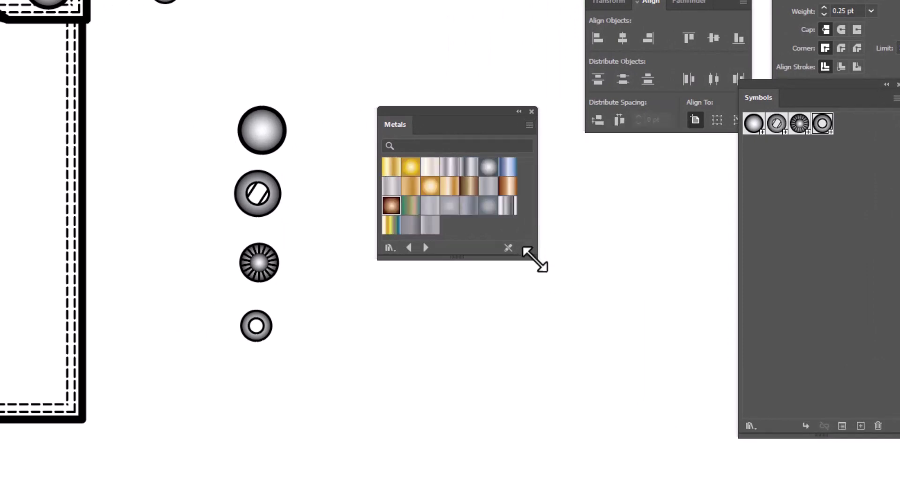
pyautogui.moveTo(535, 259); pyautogui.dragTo(574, 309)
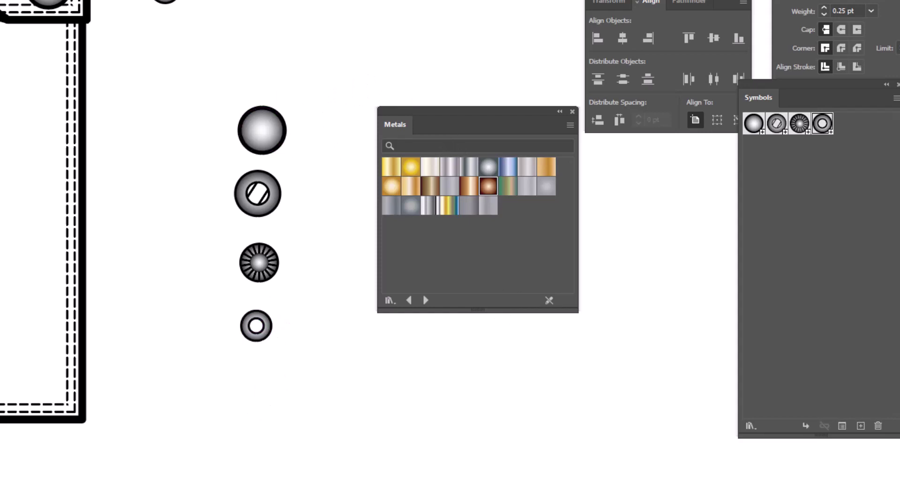
# Duplicate the column of four silver snap parts to the left
pyautogui.moveTo(179, 77); pyautogui.dragTo(293, 347)
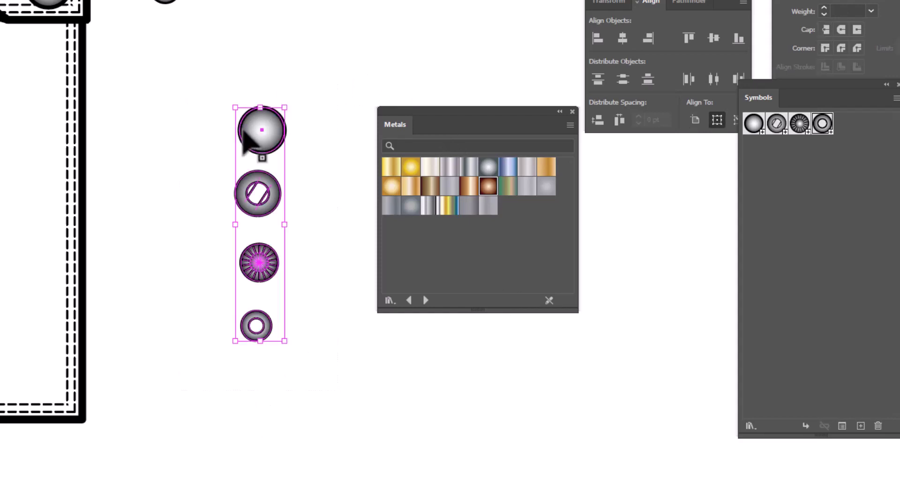
pyautogui.moveTo(261, 132); pyautogui.dragTo(205, 134)
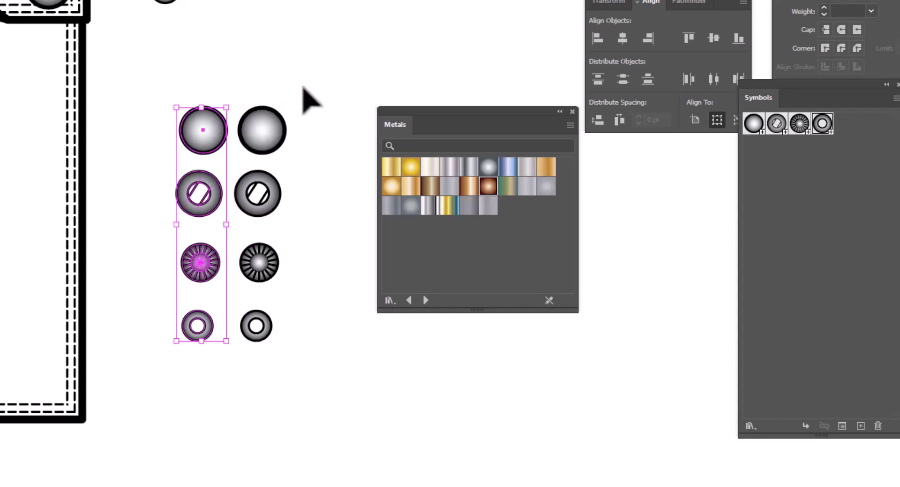
pyautogui.click(302, 95)
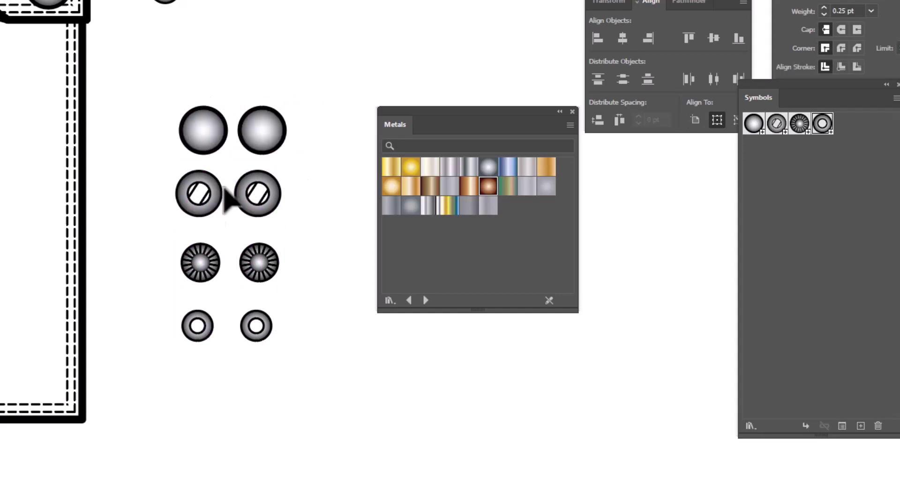
# Fill the copied cap, socket, stud and post ring with the gold radial gradient
pyautogui.click(217, 134)
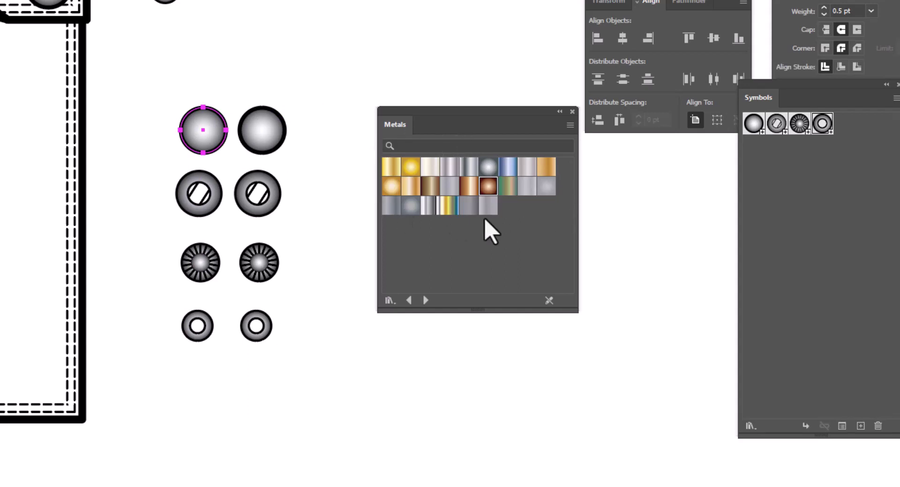
pyautogui.click(408, 167)
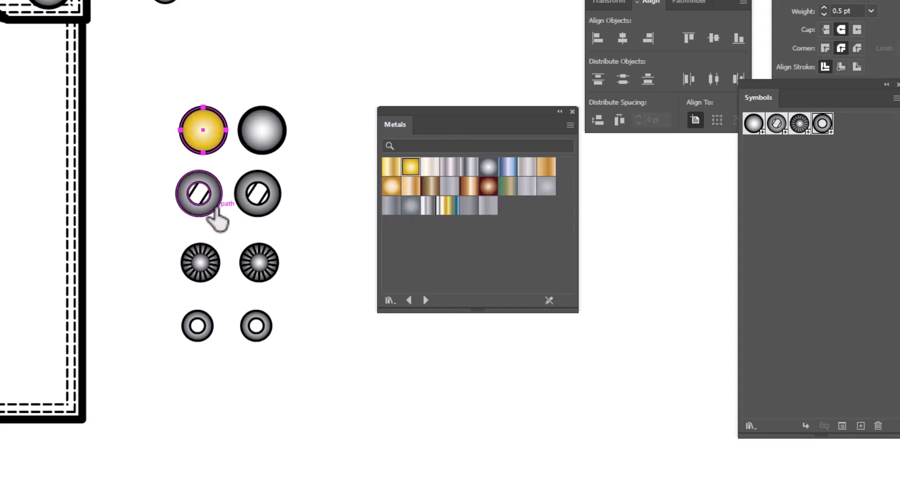
pyautogui.click(212, 206)
pyautogui.click(411, 167)
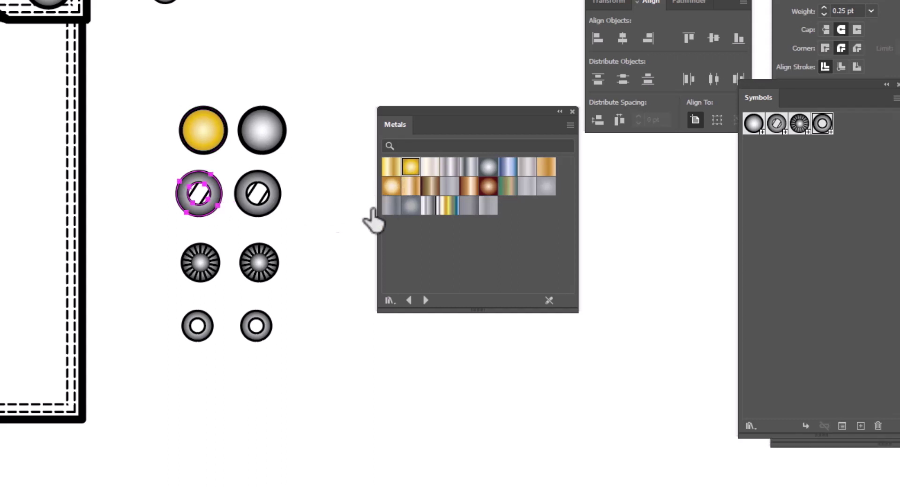
pyautogui.click(206, 270)
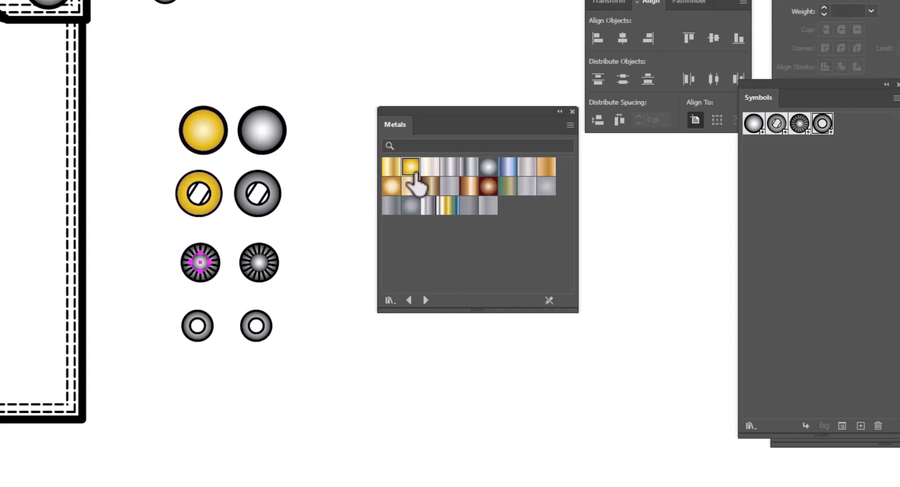
pyautogui.click(215, 279)
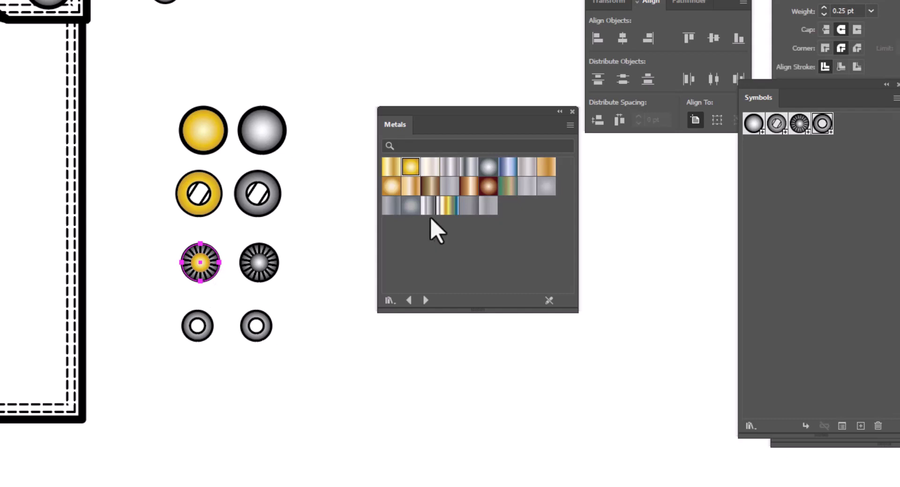
pyautogui.click(198, 334)
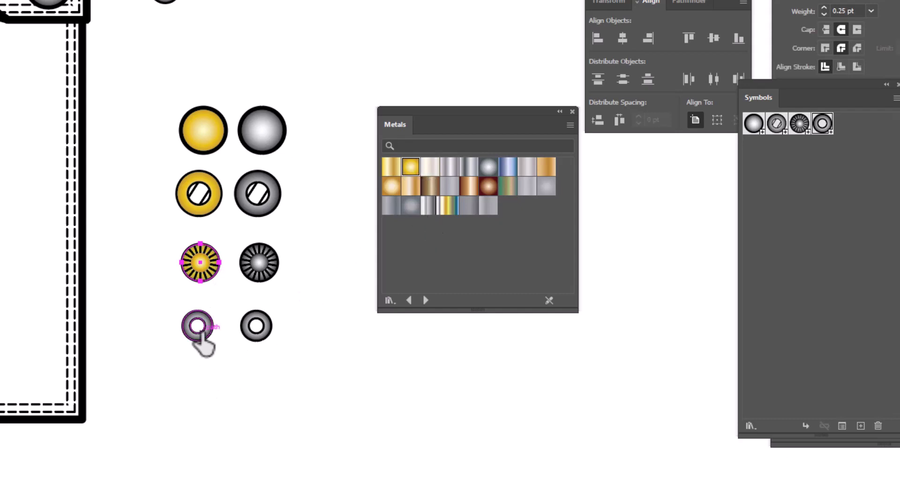
pyautogui.click(411, 166)
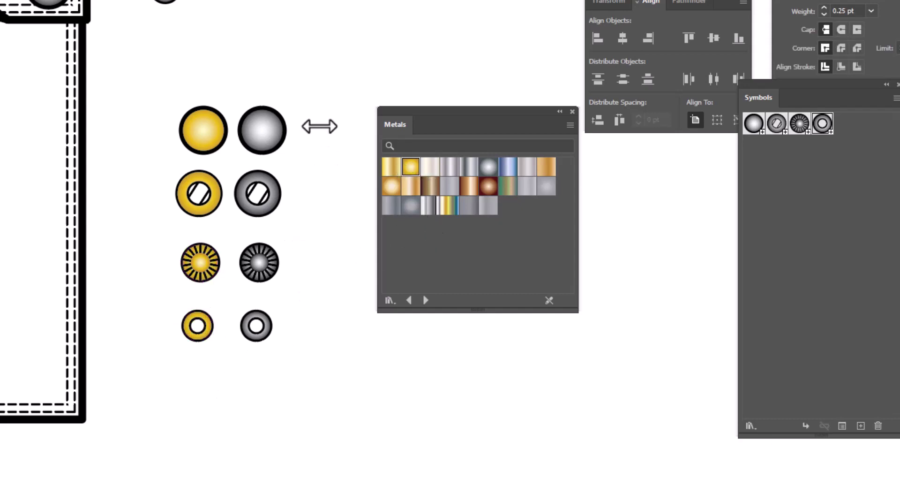
# Fill the right column of snap parts with the copper Metals gradient
pyautogui.moveTo(241, 84); pyautogui.dragTo(308, 355)
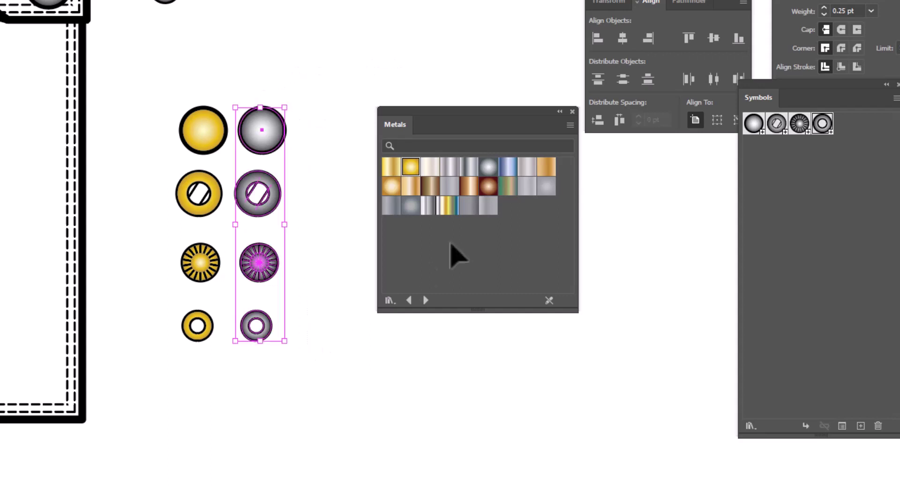
pyautogui.click(483, 192)
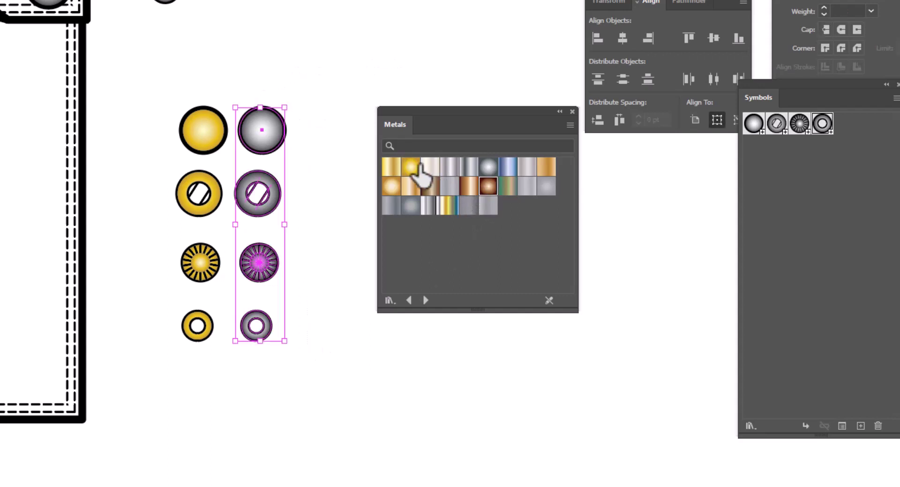
pyautogui.click(328, 141)
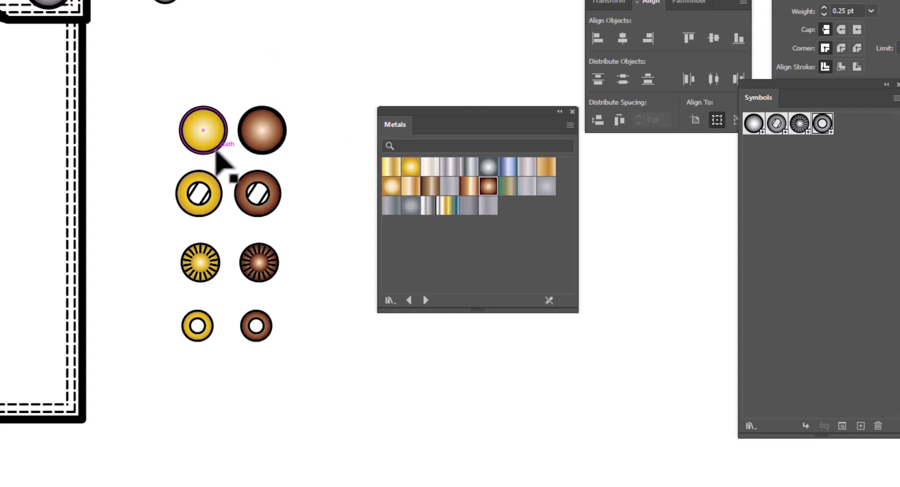
# Set the stroke weight of the gold cap and the copper cap to 0.25 pt
pyautogui.click(216, 154)
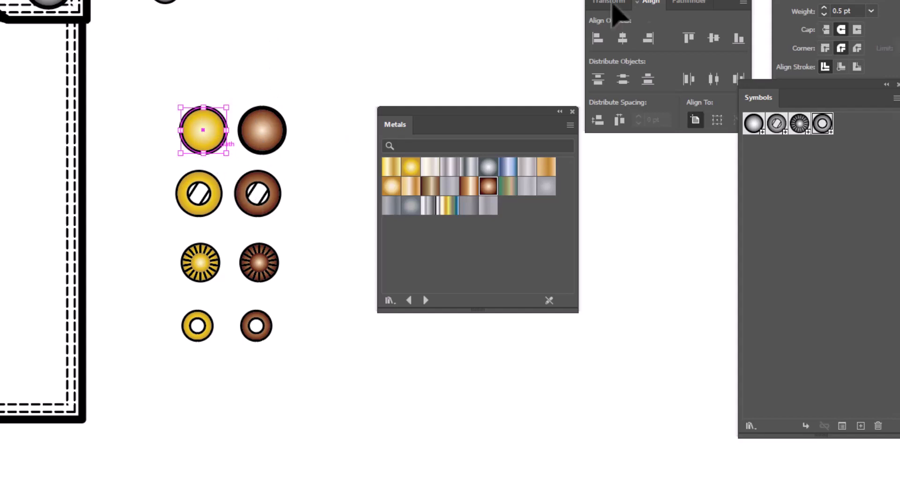
pyautogui.click(871, 11)
pyautogui.click(878, 27)
pyautogui.click(311, 115)
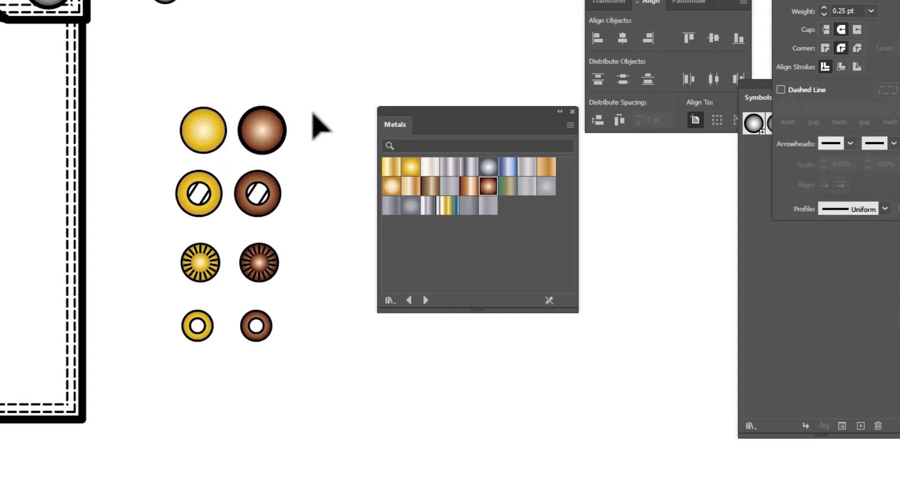
pyautogui.click(281, 148)
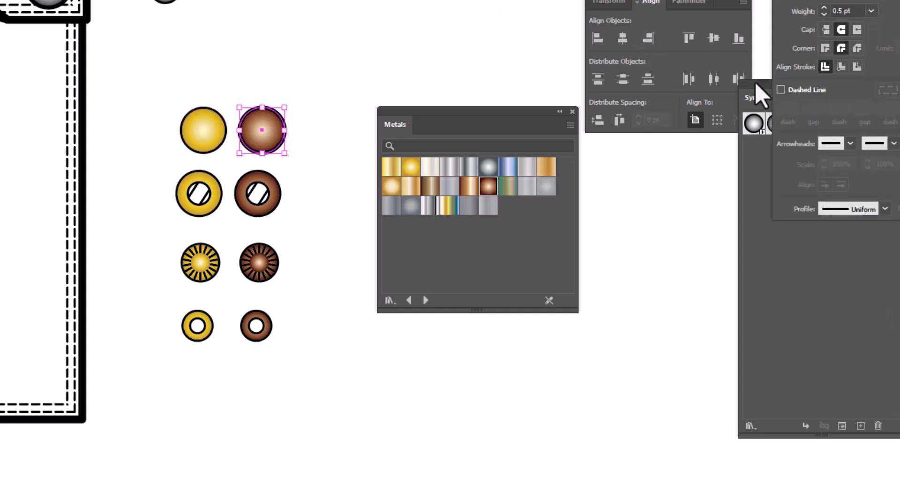
pyautogui.click(872, 11)
pyautogui.click(887, 27)
pyautogui.click(401, 417)
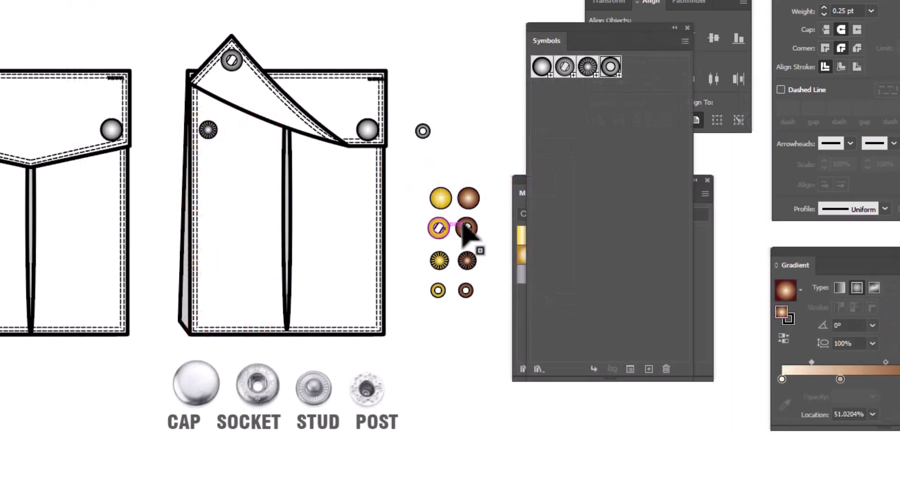
# Save the copper cap, socket, stud and post as symbols
pyautogui.moveTo(472, 198); pyautogui.dragTo(581, 210)
pyautogui.press('Return')
pyautogui.moveTo(466, 228); pyautogui.dragTo(610, 141)
pyautogui.moveTo(476, 258); pyautogui.dragTo(609, 141)
pyautogui.click(472, 297)
pyautogui.moveTo(467, 291); pyautogui.dragTo(610, 140)
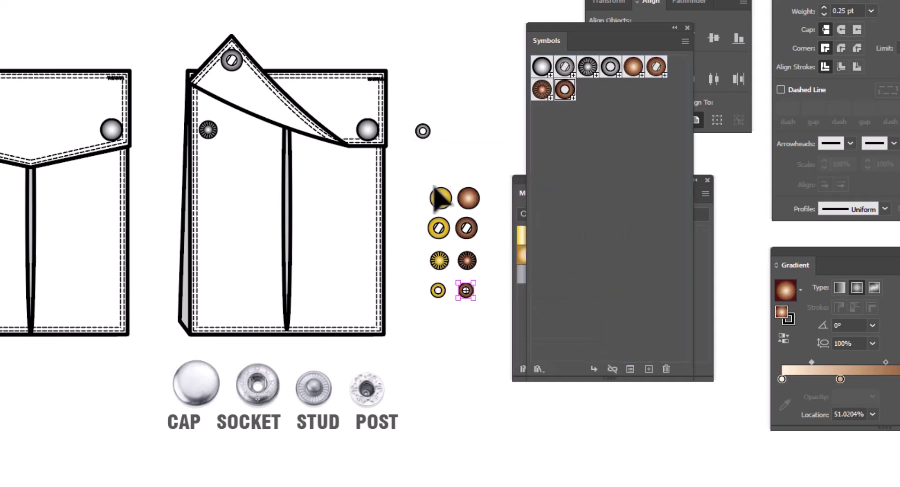
# Save the gold cap, socket, stud and post as symbols
pyautogui.moveTo(441, 198); pyautogui.dragTo(609, 141)
pyautogui.moveTo(438, 228); pyautogui.dragTo(609, 141)
pyautogui.moveTo(439, 261); pyautogui.dragTo(609, 141)
pyautogui.moveTo(438, 289); pyautogui.dragTo(609, 140)
pyautogui.click(589, 459)
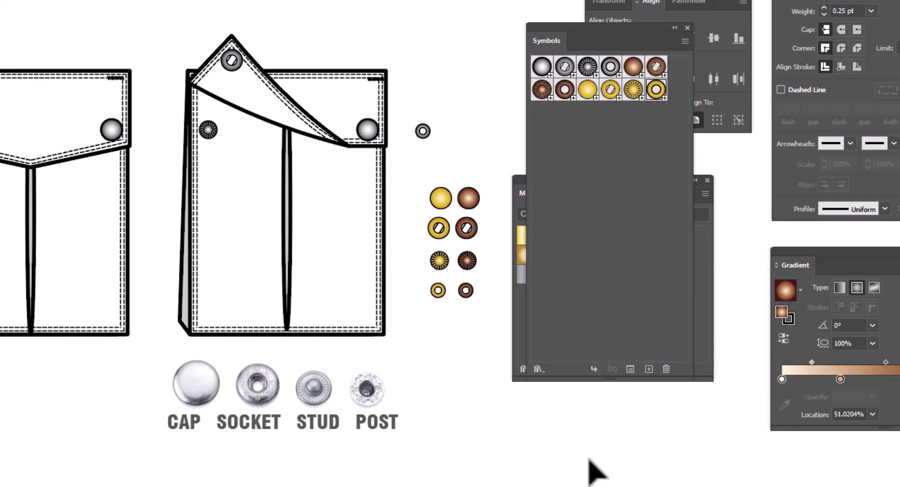